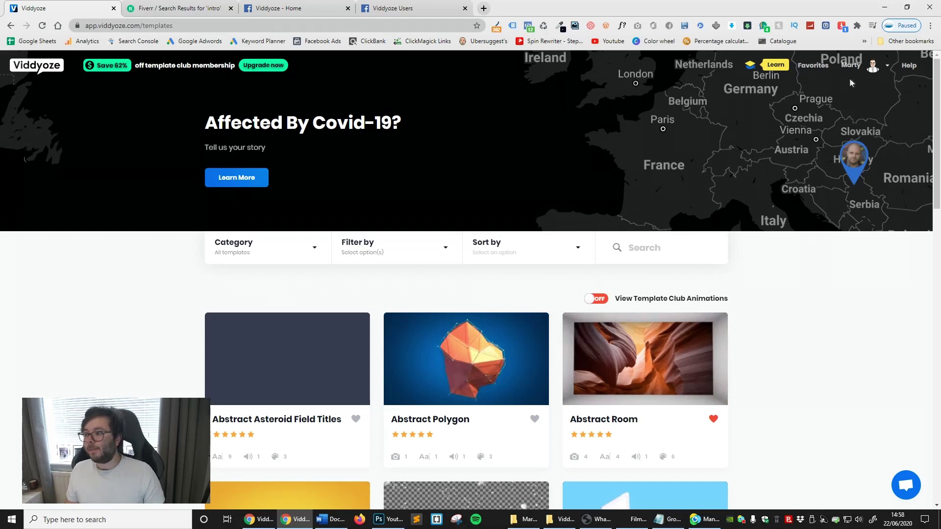
Open the Your Videos page listing 'Five Bullet Points - Fast' and 'Chain Reaction'
click(867, 75)
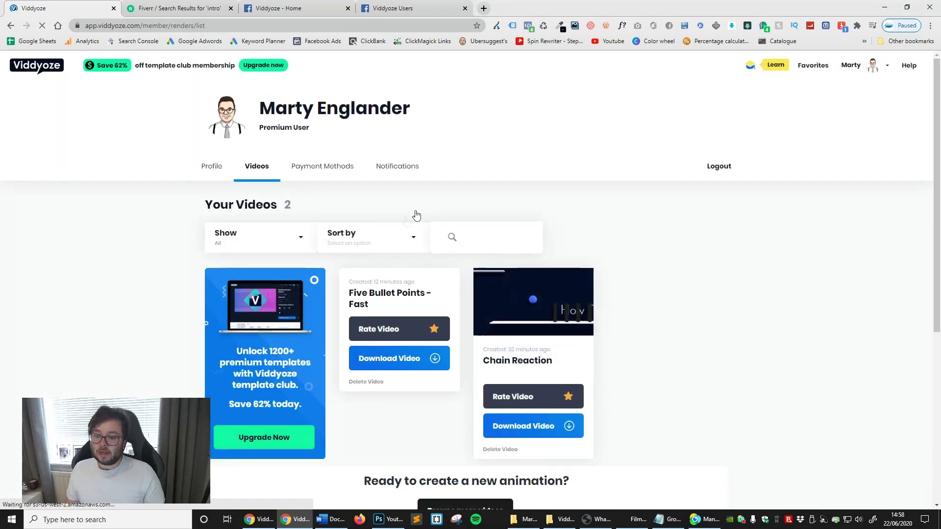
Scroll through the rendered videos, then go to the Learn page's Tutorials, Tricks & Tips
scroll(708, 263, down, 1)
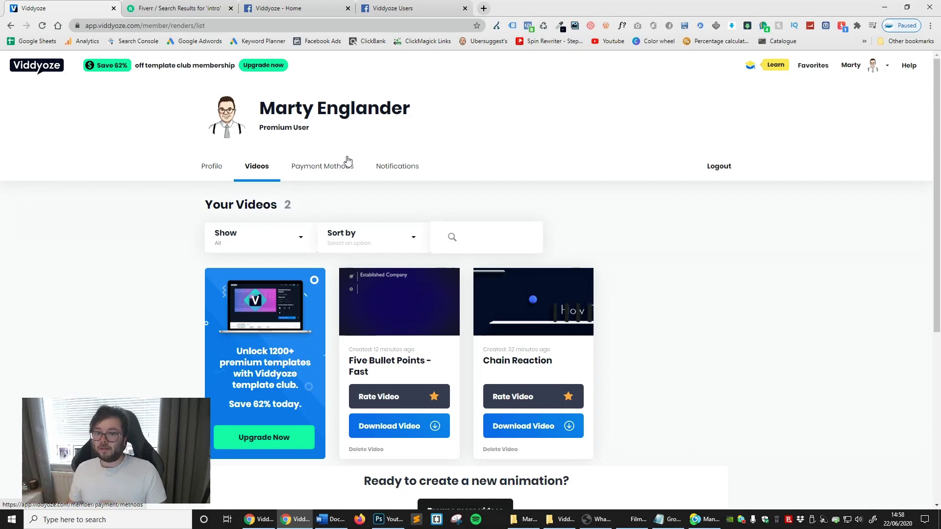
click(757, 67)
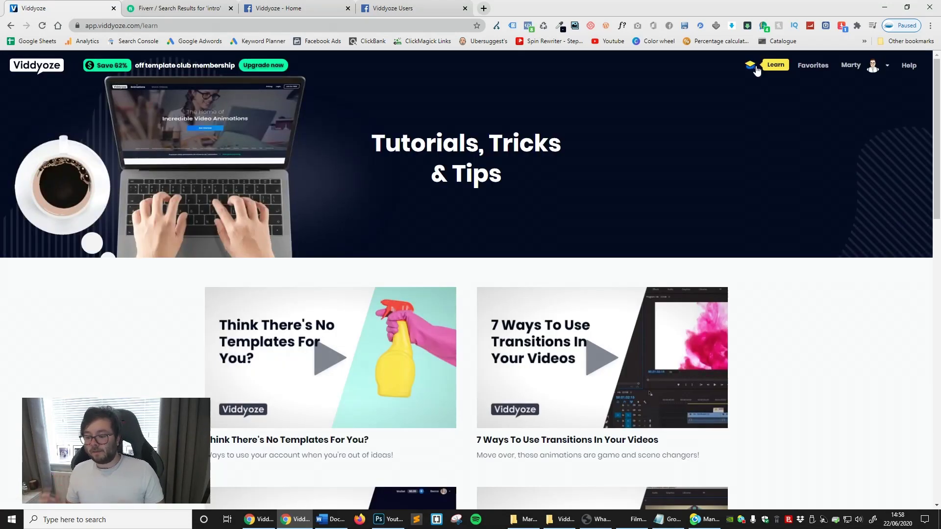
Browse the Learn page tutorials, then return to Templates via the Viddyoze logo
scroll(781, 223, down, 2)
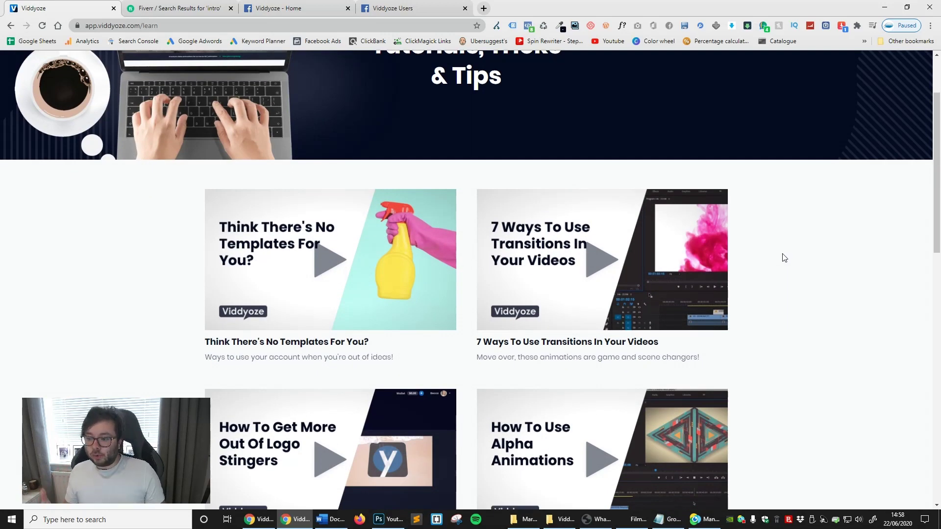
scroll(907, 302, down, 4)
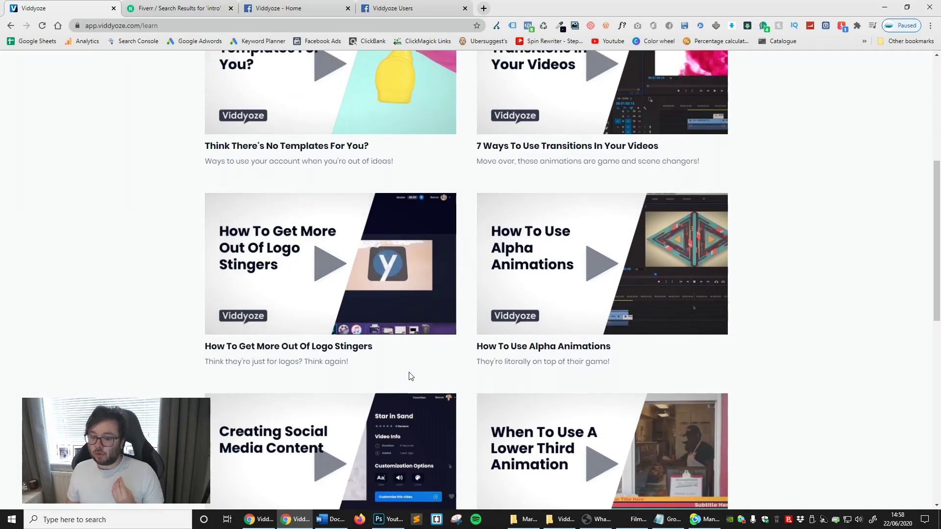
scroll(411, 376, down, 4)
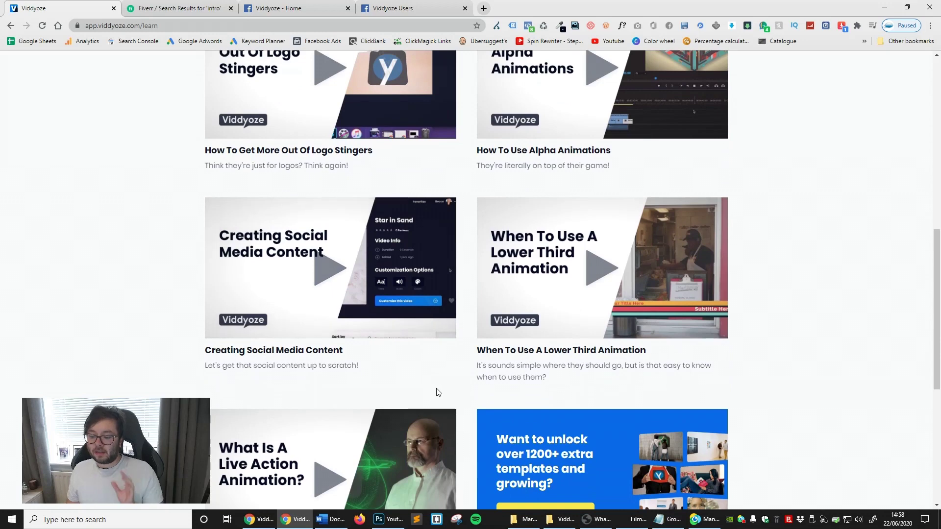
scroll(442, 384, down, 3)
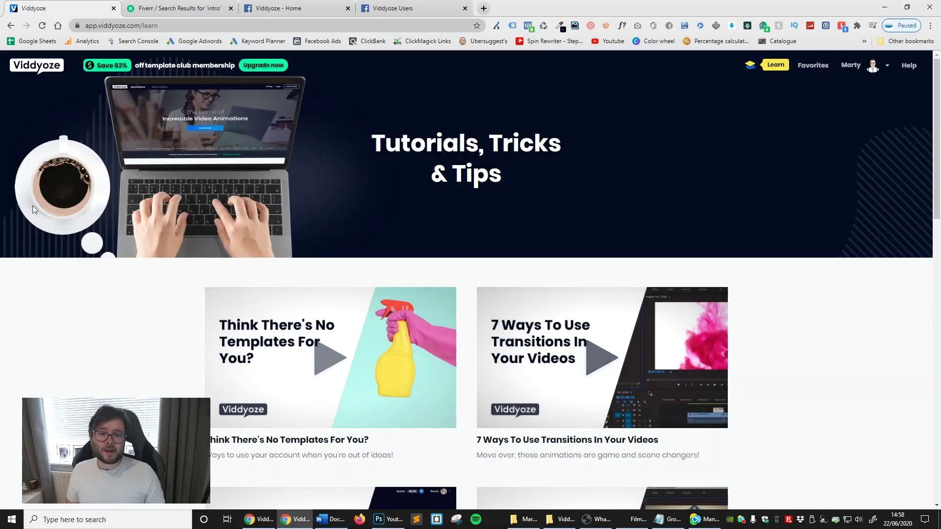
click(36, 77)
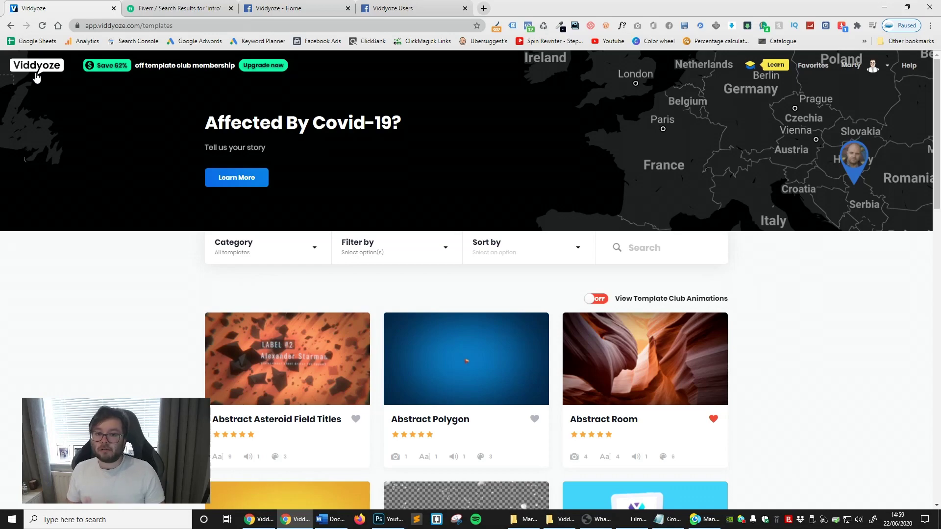
scroll(343, 304, down, 1)
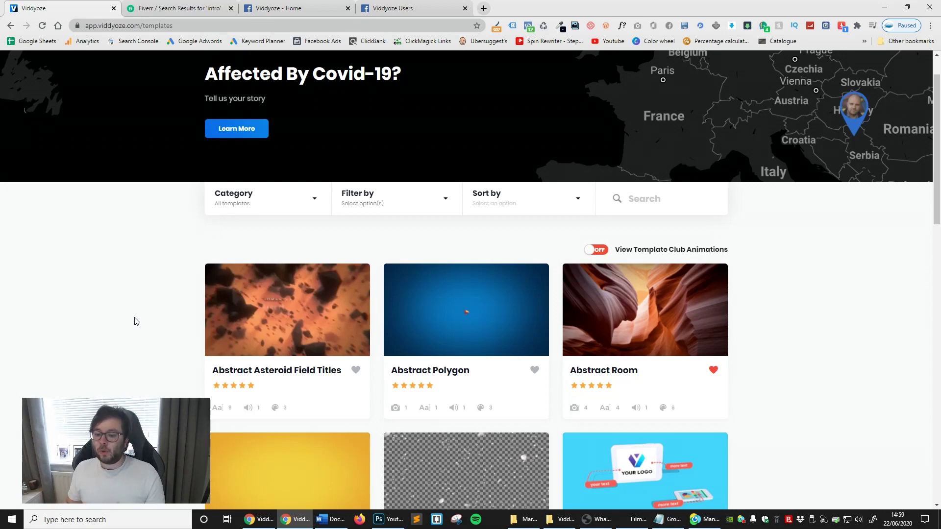
click(247, 208)
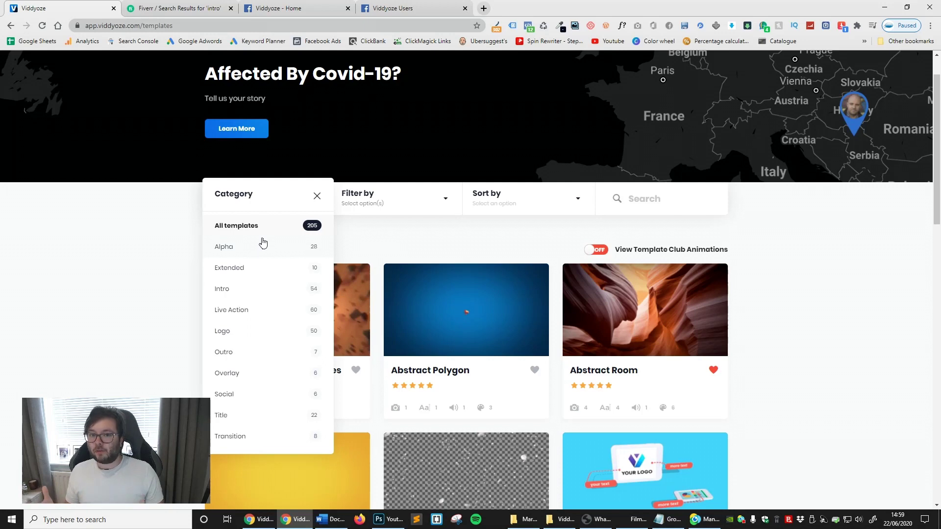
click(166, 328)
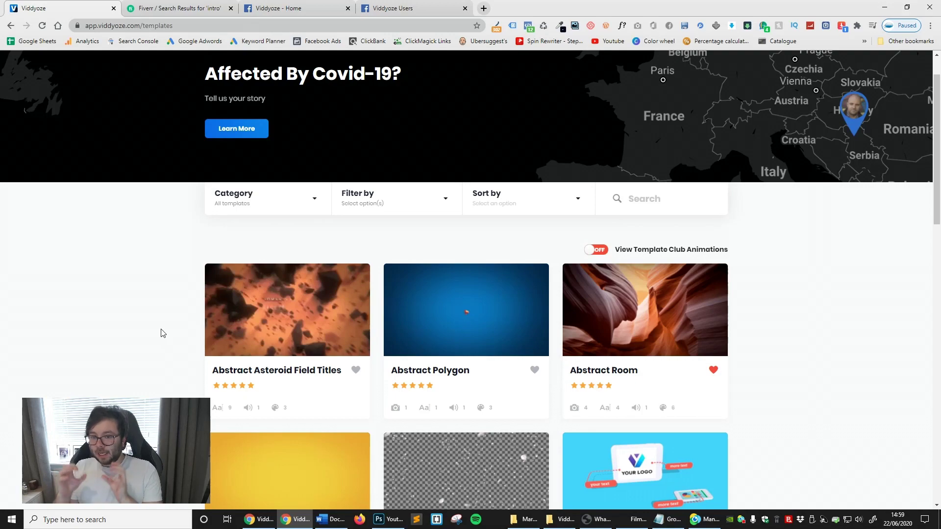
Compare the Fiverr intro gigs and open 'I will do youtube intro video trailer or animated logo'
click(182, 11)
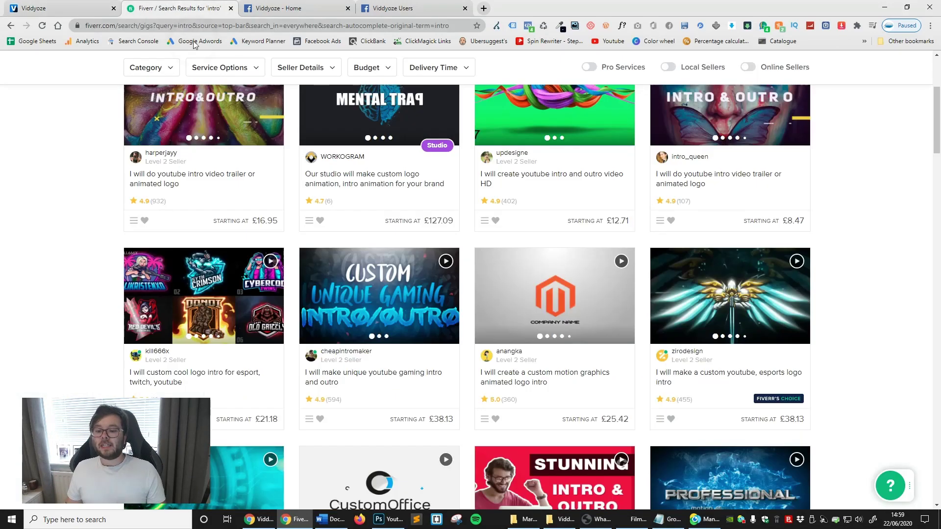
scroll(261, 206, up, 2)
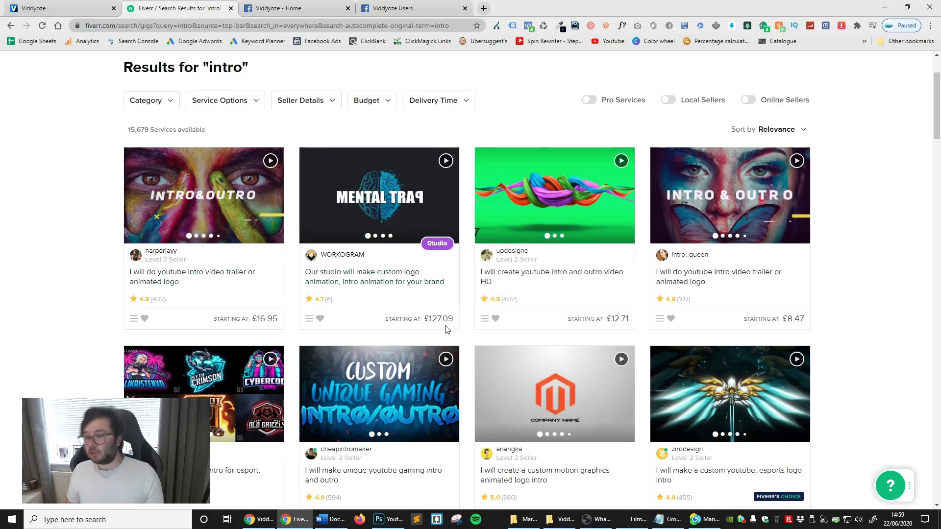
mouse_move(394, 290)
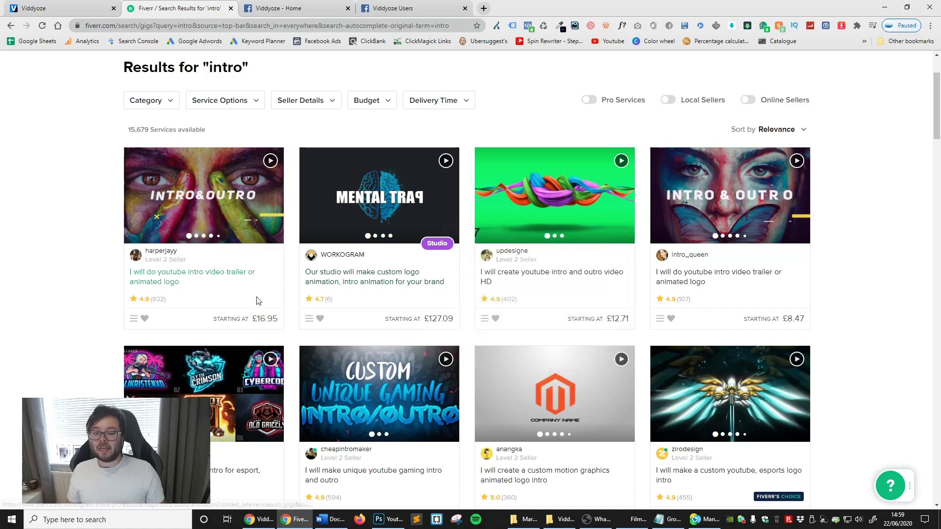
scroll(629, 324, down, 4)
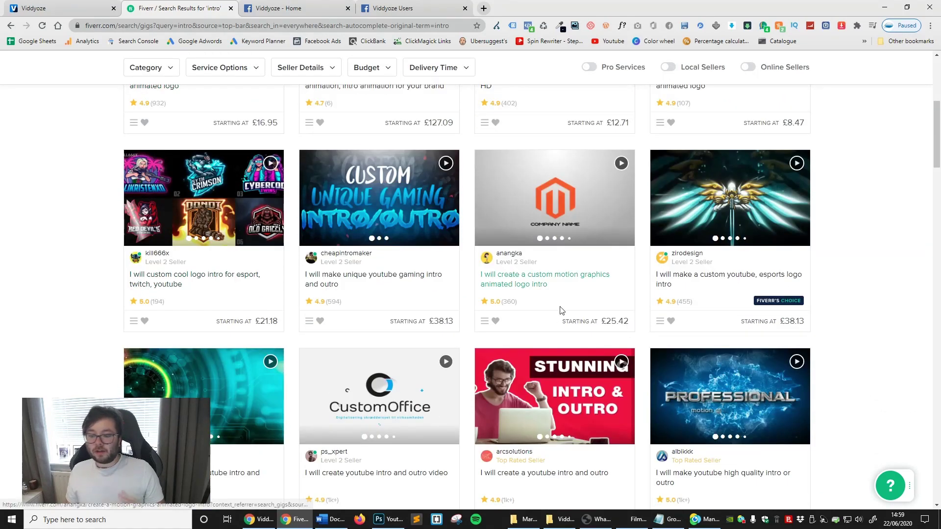
scroll(559, 311, up, 4)
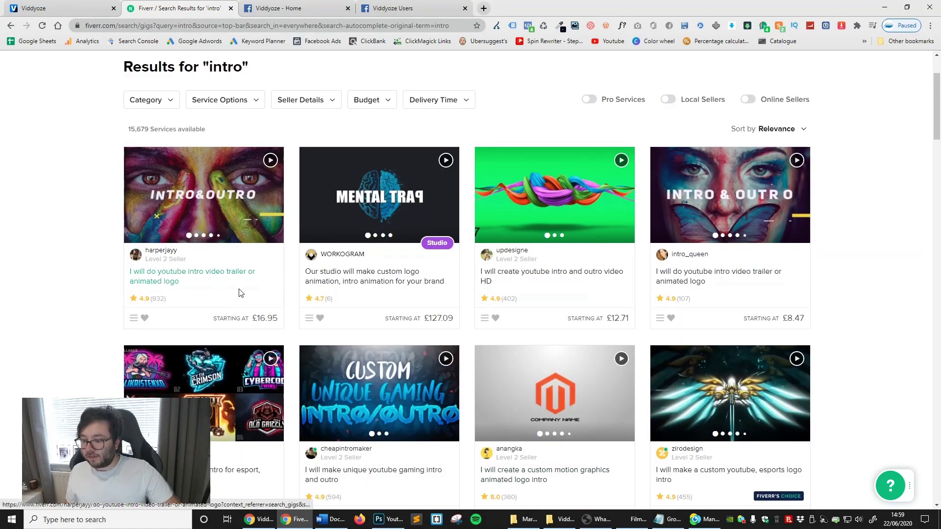
scroll(241, 292, down, 4)
scroll(687, 230, down, 2)
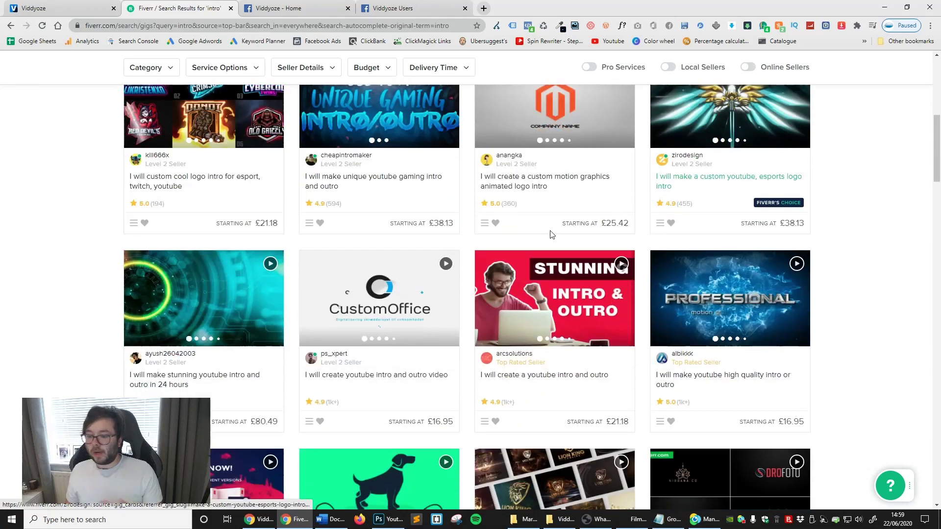
scroll(549, 235, up, 5)
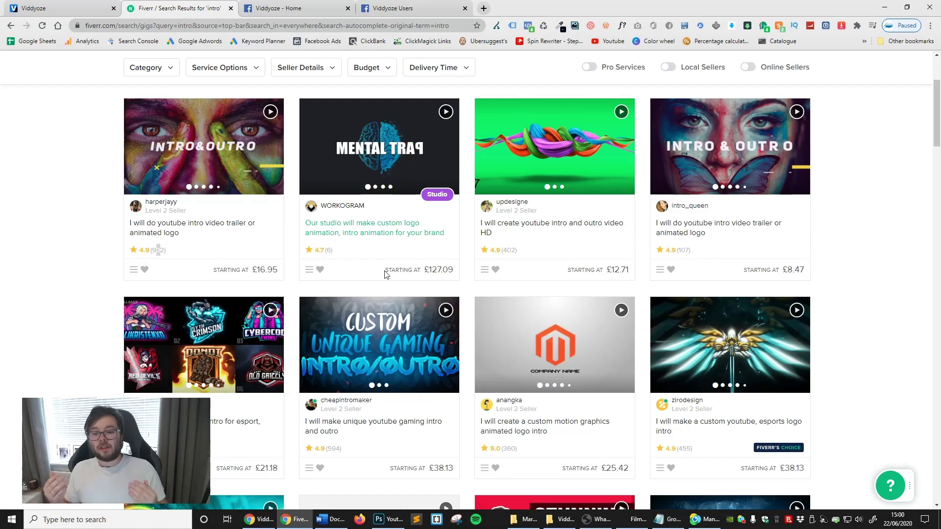
scroll(657, 297, down, 4)
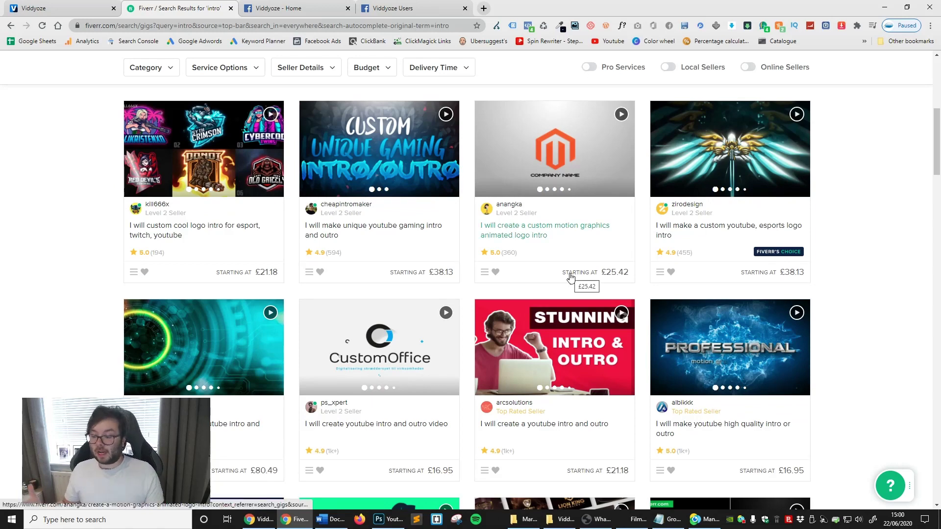
scroll(458, 311, up, 5)
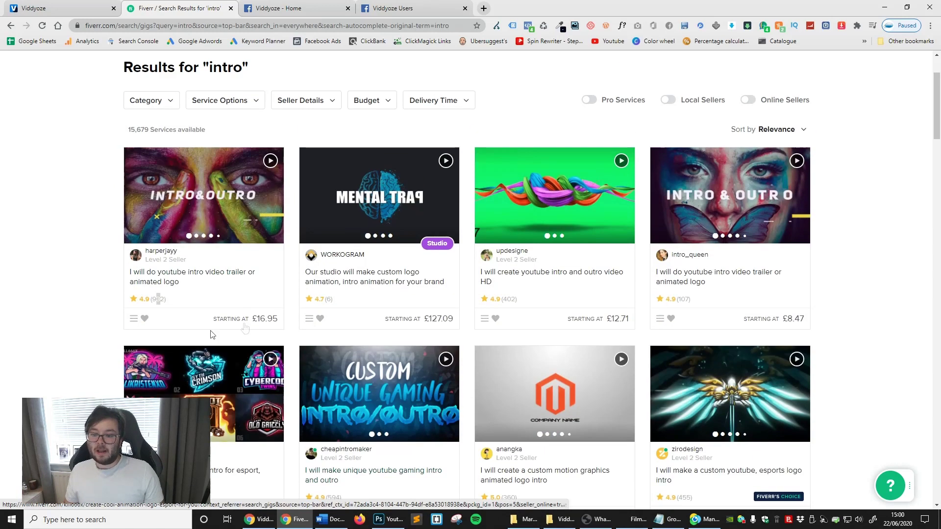
click(184, 280)
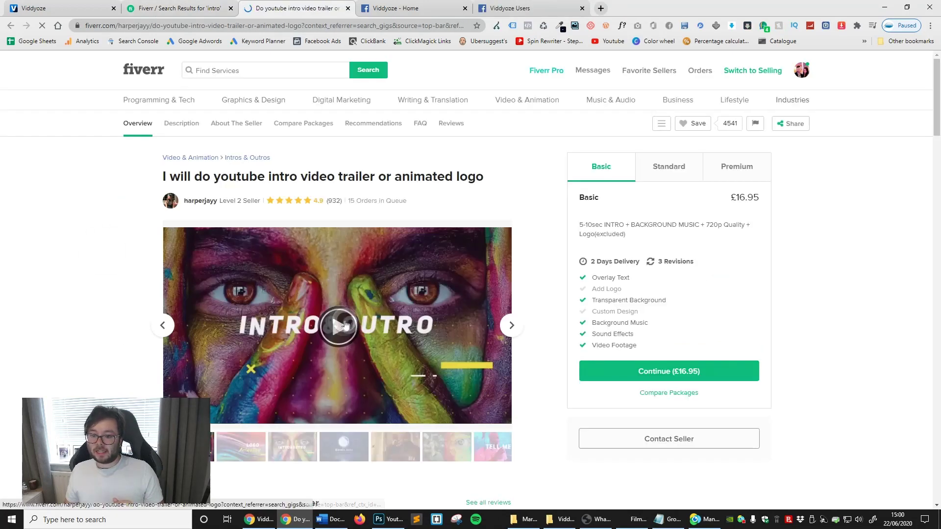
Play the gig's showcase video, then go back to the Viddyoze template library
click(264, 327)
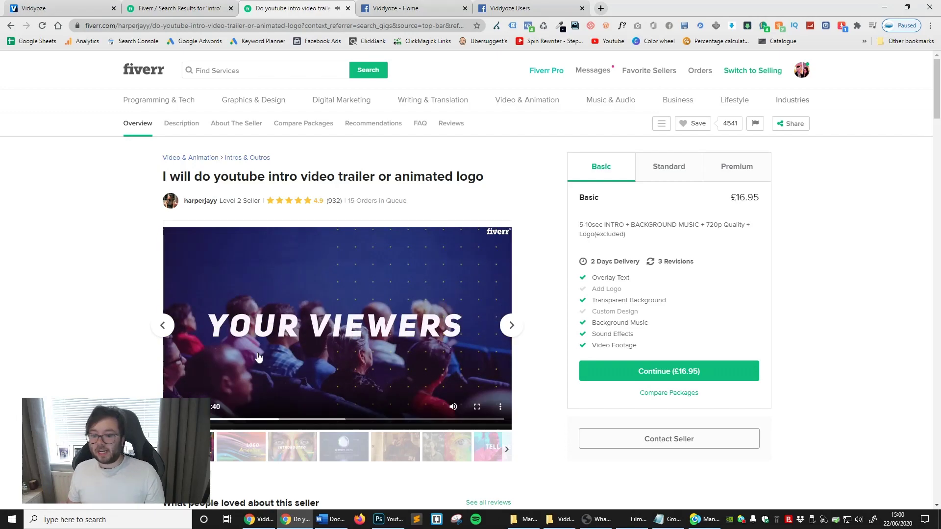
click(98, 7)
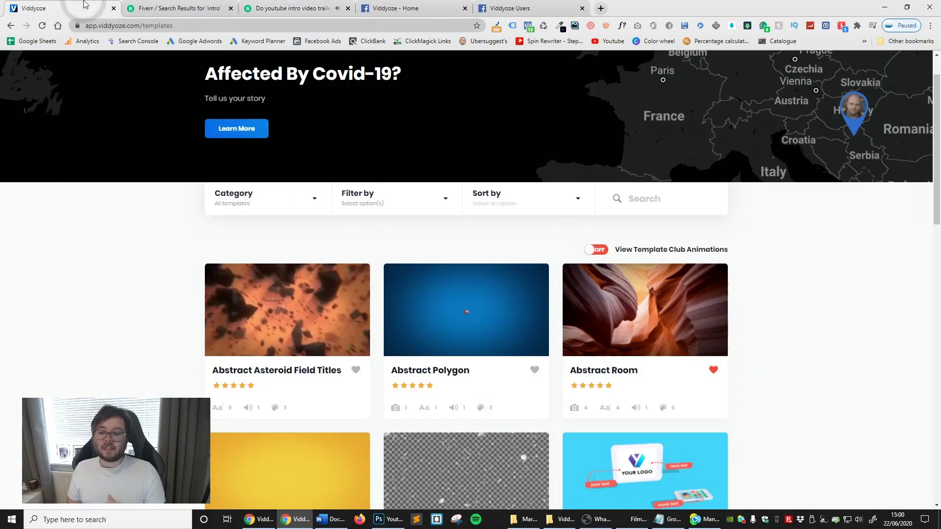
Filter the template library to the Intro category
click(293, 196)
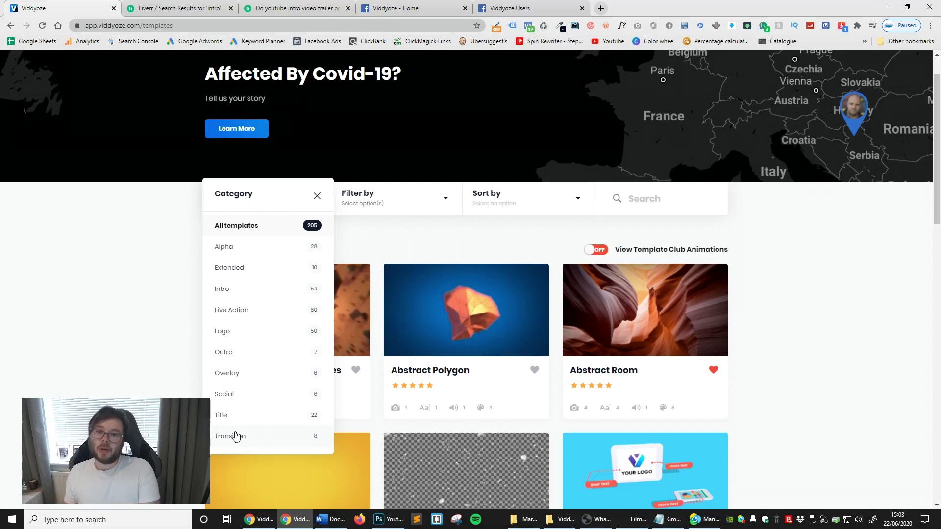
click(297, 292)
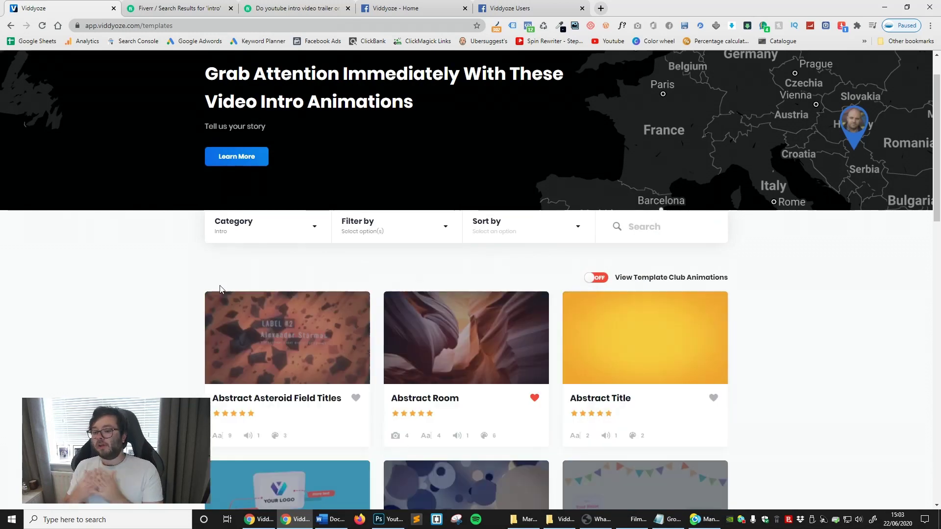
scroll(220, 289, down, 2)
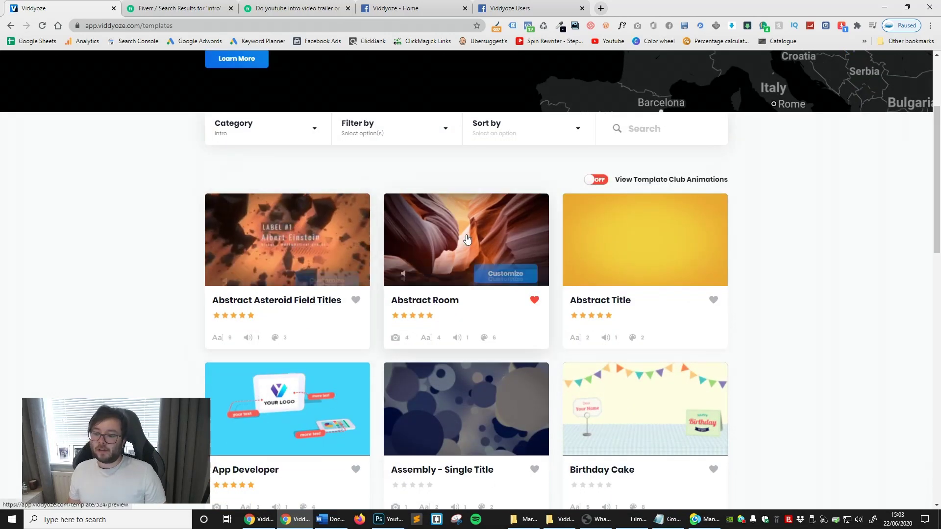
mouse_move(665, 241)
scroll(664, 242, down, 1)
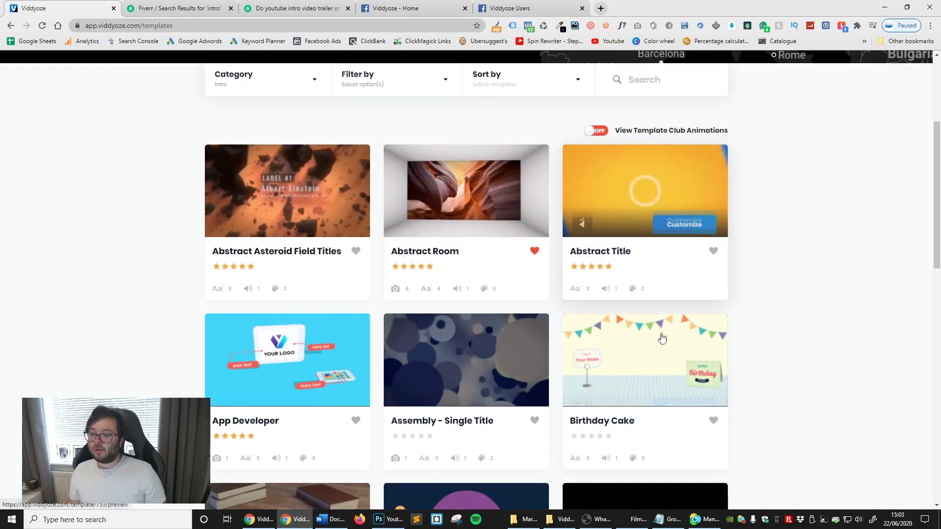
mouse_move(661, 337)
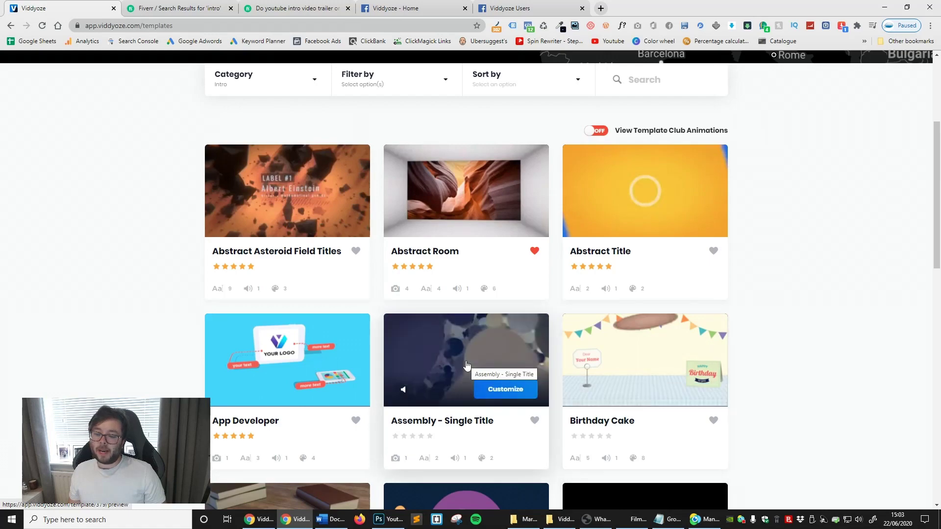
mouse_move(289, 365)
scroll(290, 364, down, 1)
scroll(290, 364, down, 2)
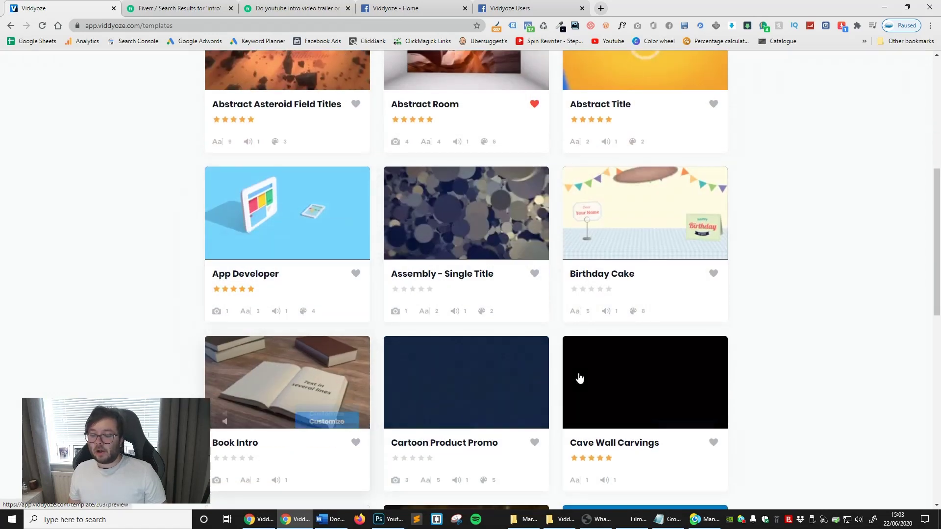
mouse_move(517, 378)
scroll(518, 378, down, 2)
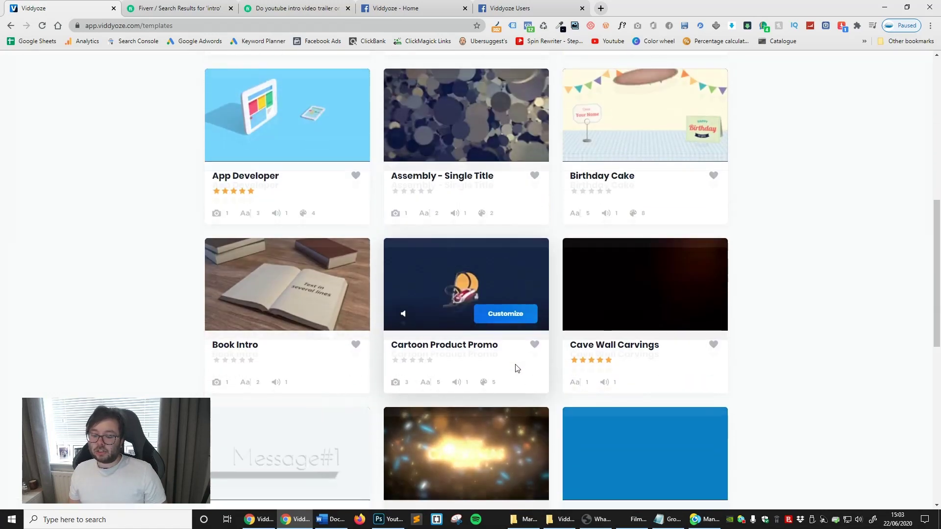
scroll(516, 371, down, 2)
mouse_move(218, 364)
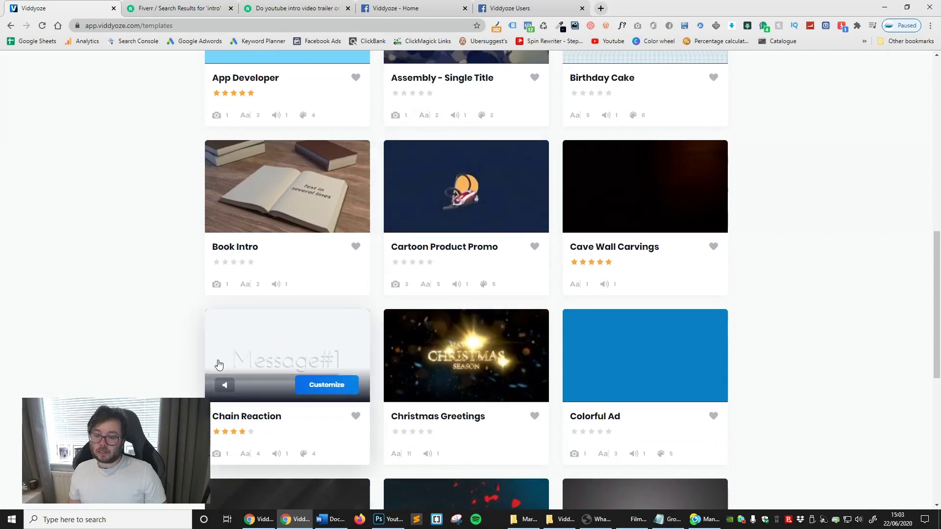
click(310, 379)
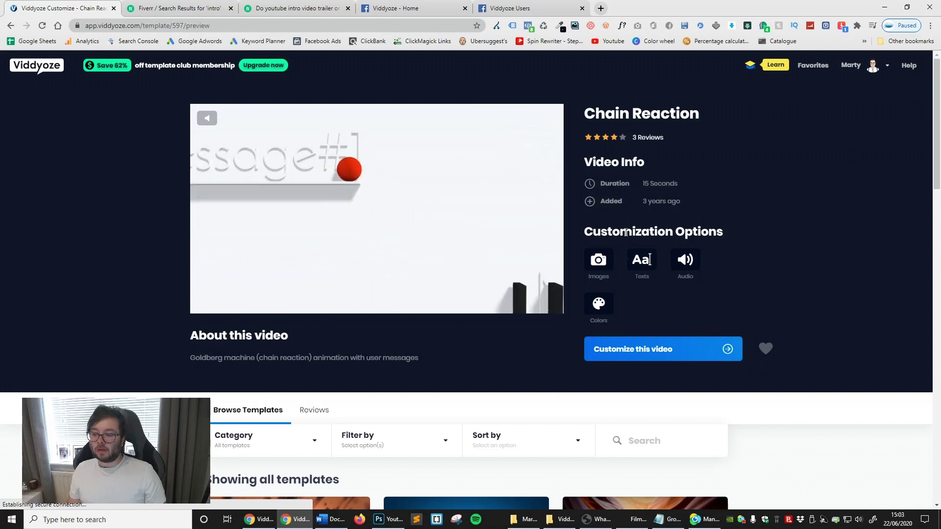
Favourite the Chain Reaction template and open its Customize Your Video editor
drag(620, 233, 672, 233)
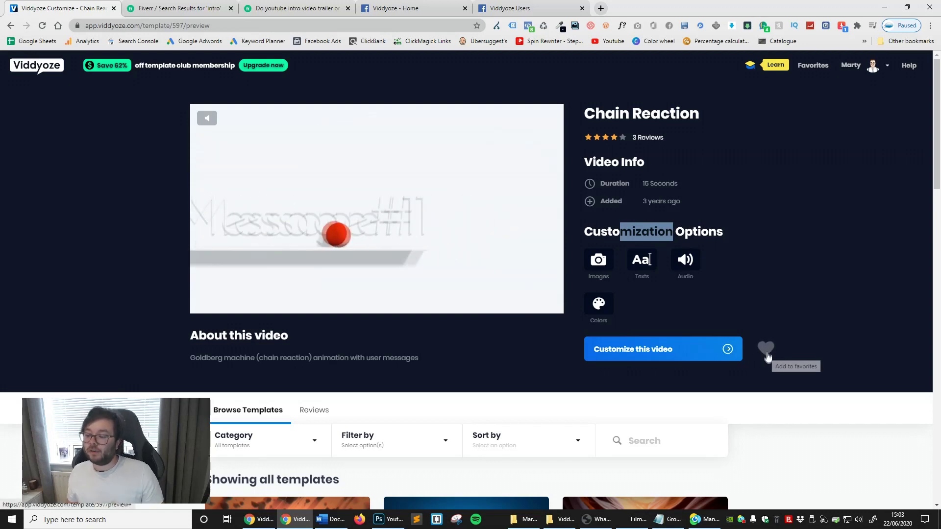
click(729, 374)
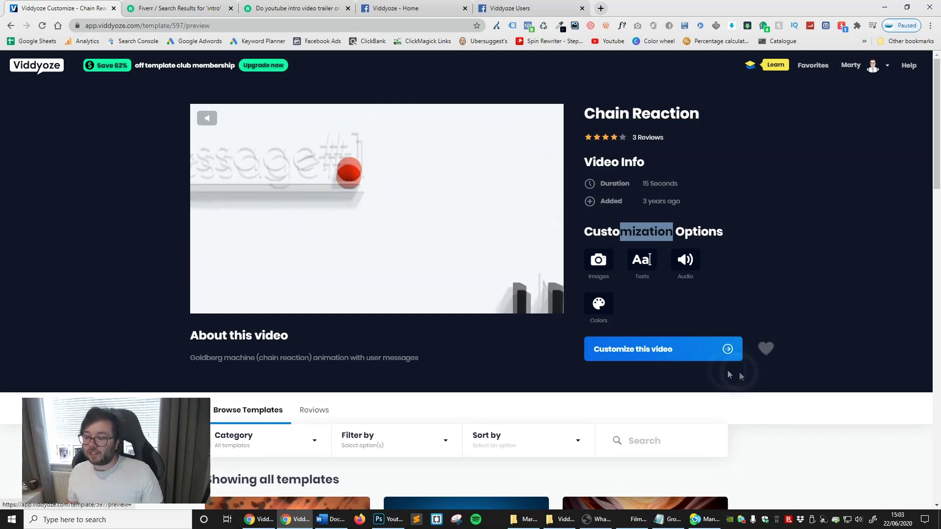
click(767, 350)
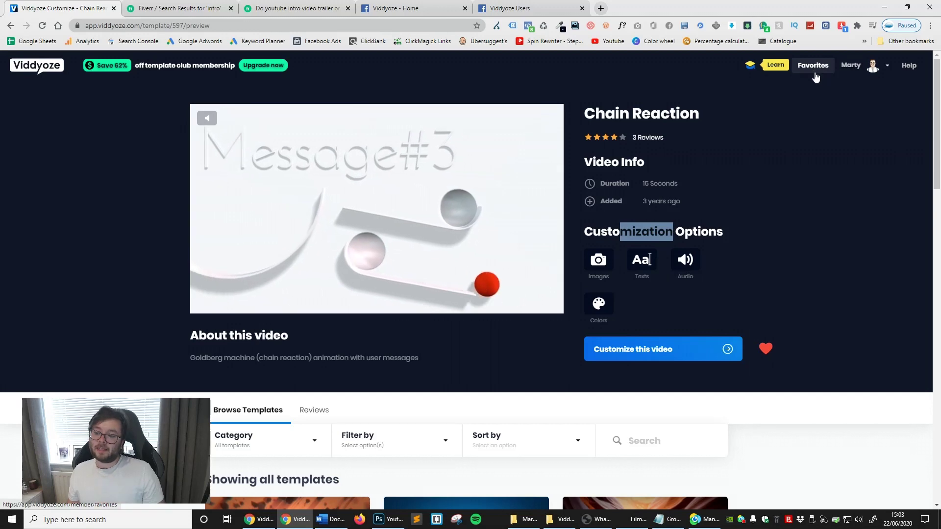
click(639, 362)
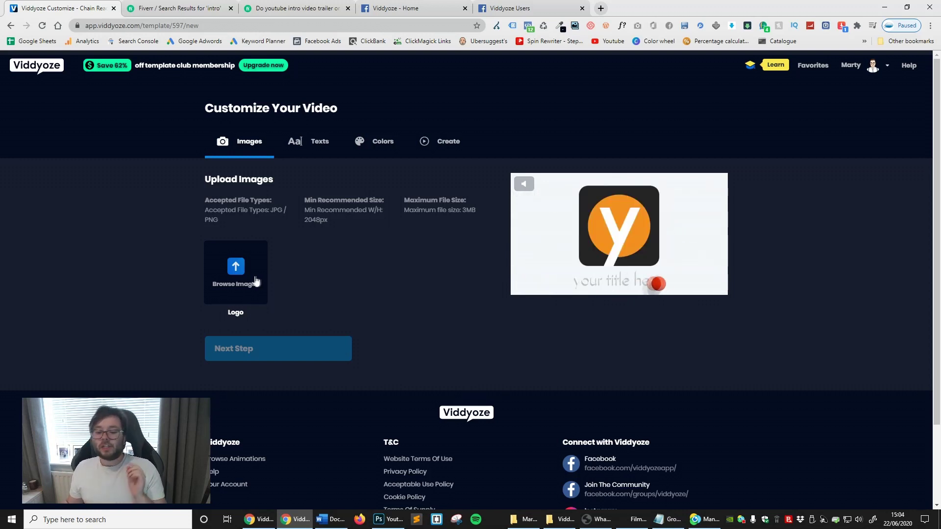
click(225, 298)
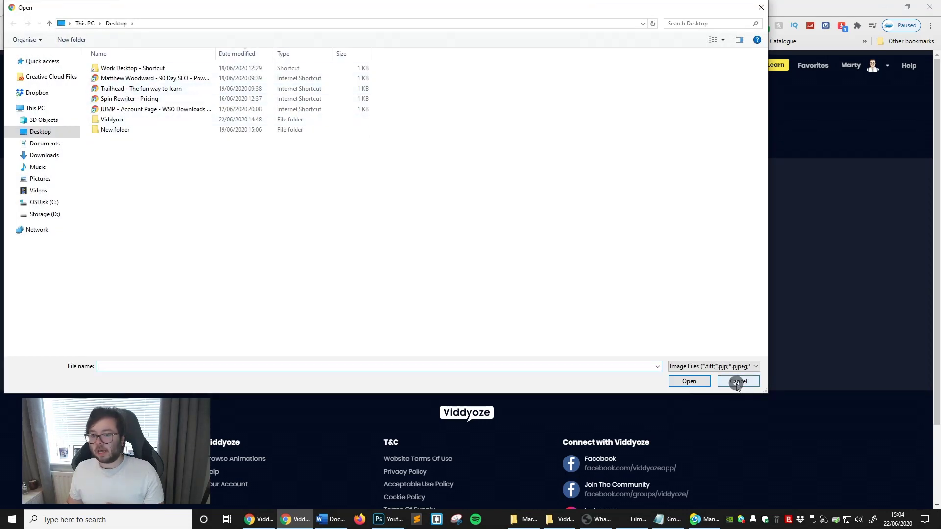
click(738, 382)
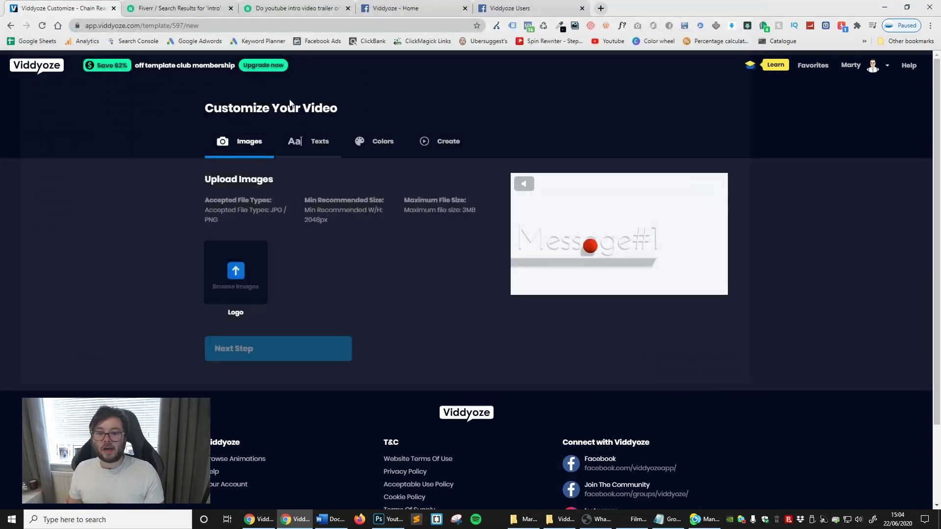
click(601, 9)
Search Google Images for 'logo png'
text(logo)
key(Return)
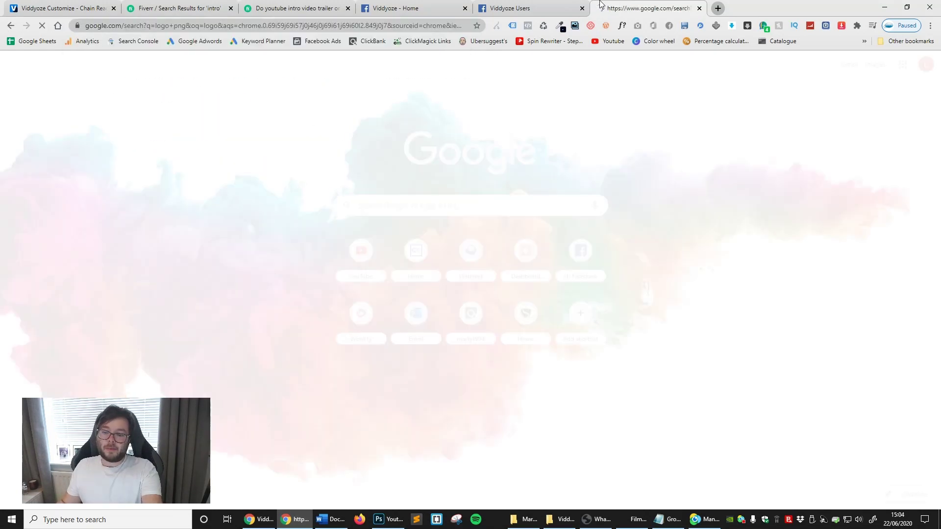
click(141, 100)
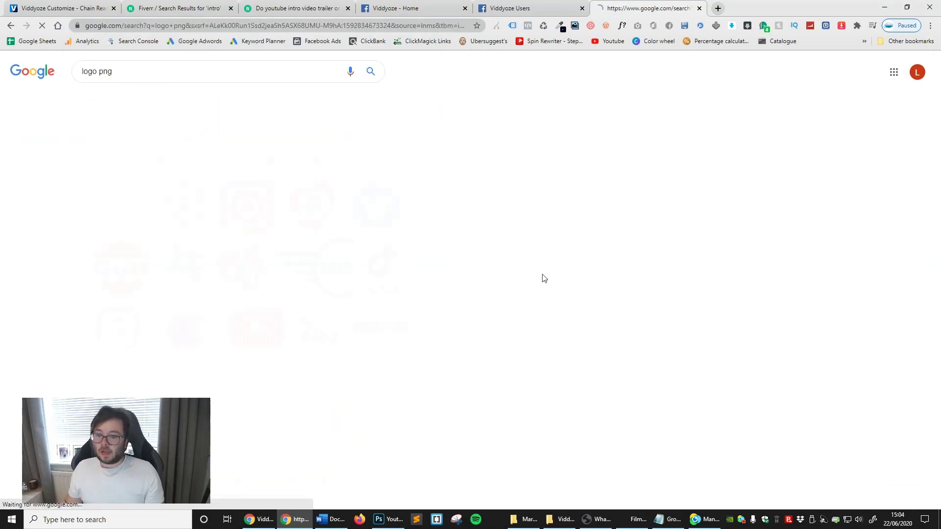
scroll(774, 333, down, 3)
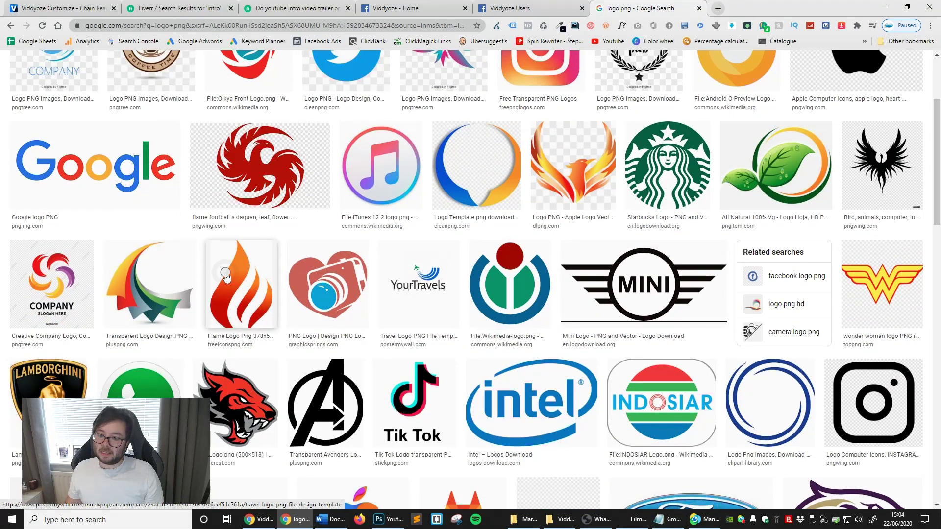
Save the flame logo image as a PNG, flame-logo-png-30.png
click(240, 285)
right_click(702, 161)
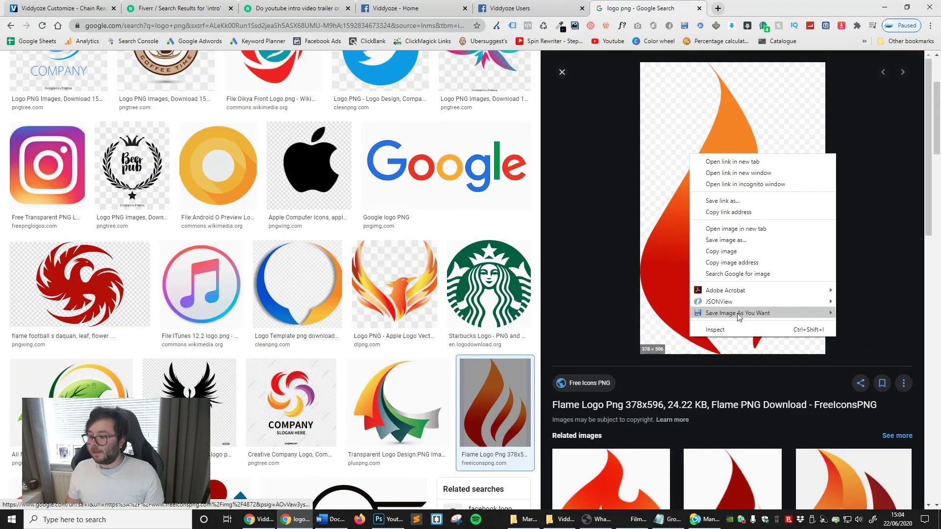
mouse_move(738, 312)
click(866, 324)
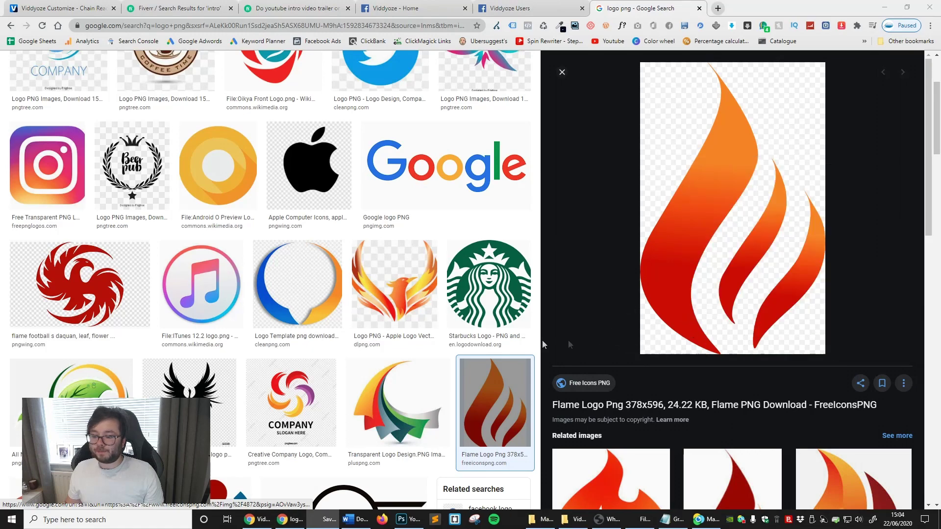
key(Return)
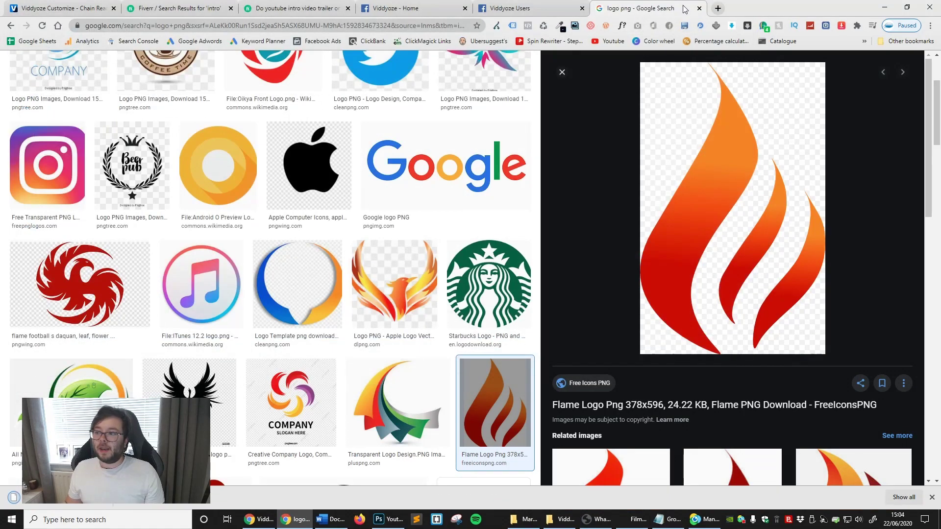
Upload flame-logo-png-30.png as the Chain Reaction Logo image
click(110, 6)
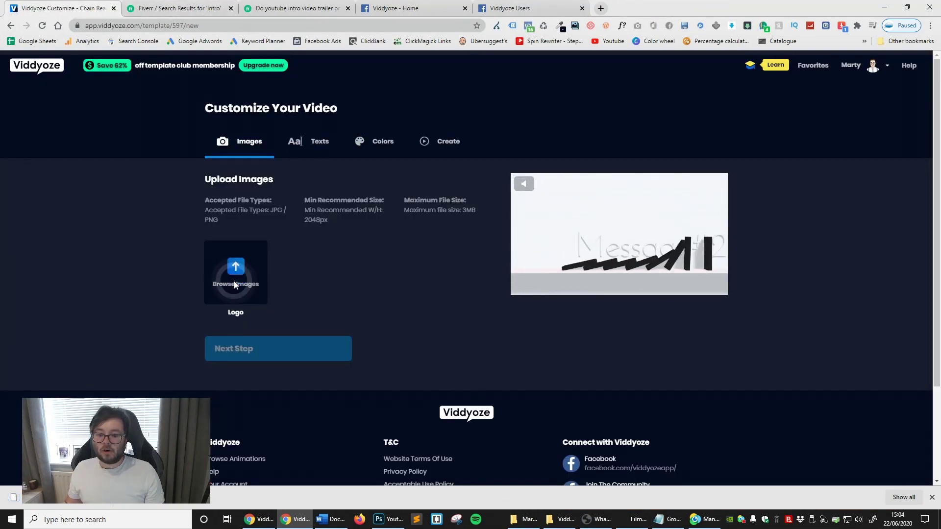
click(236, 272)
double_click(131, 67)
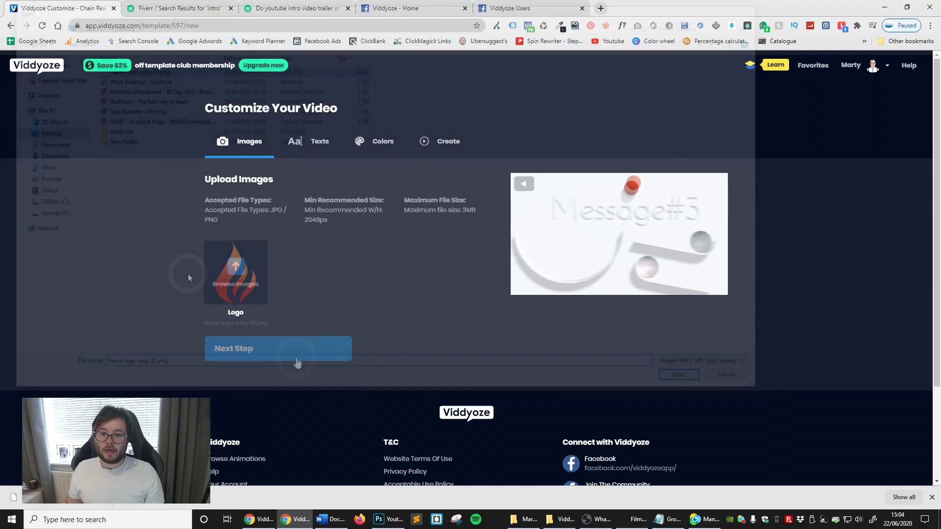
Enter the four texts: Software Reviews, How To Videos, Saving Money, MindSet
click(270, 346)
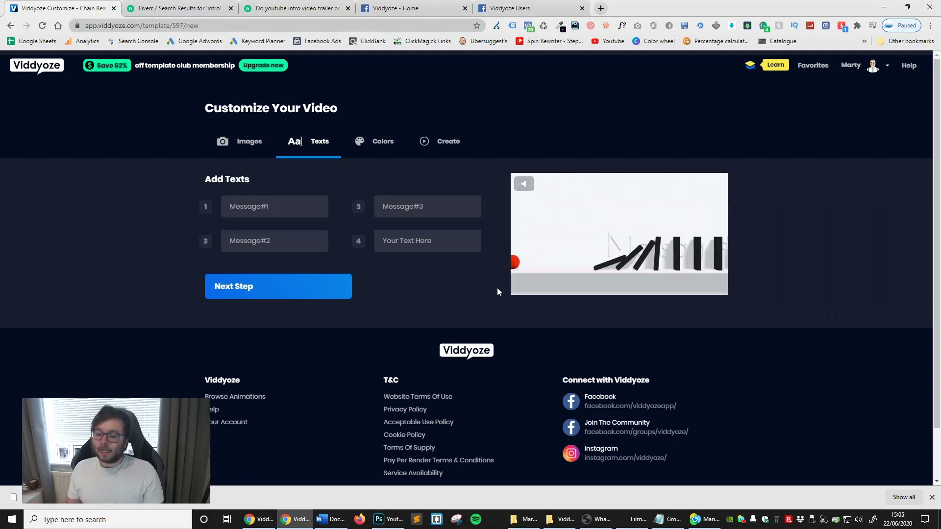
click(321, 206)
text(Software Reviews)
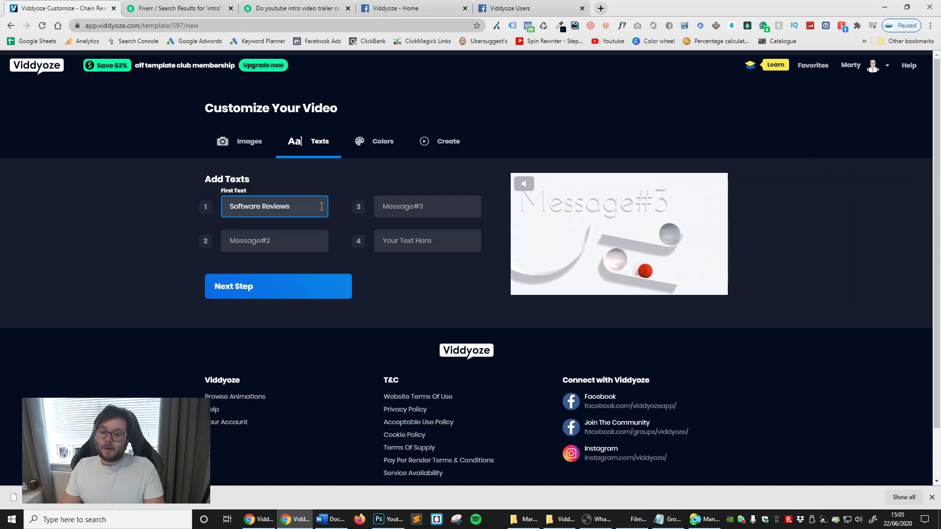
key(Tab)
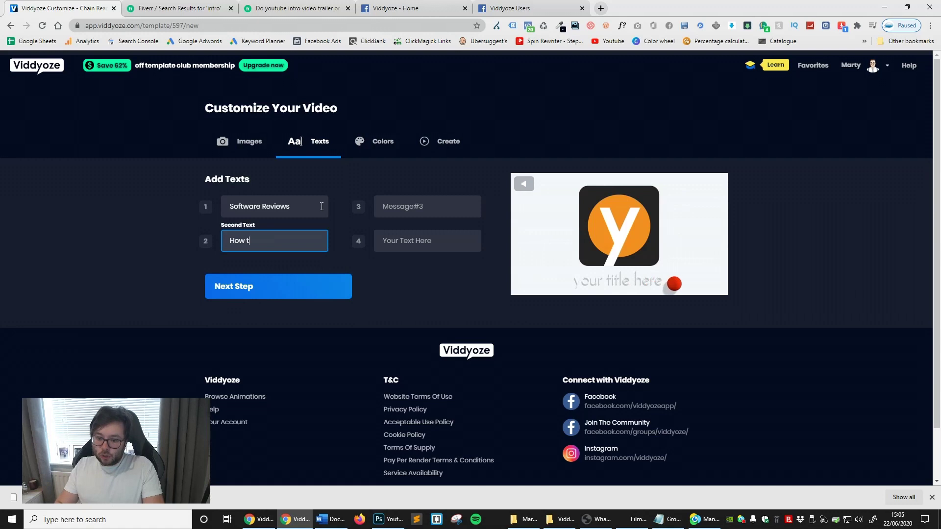
text(How To Vid)
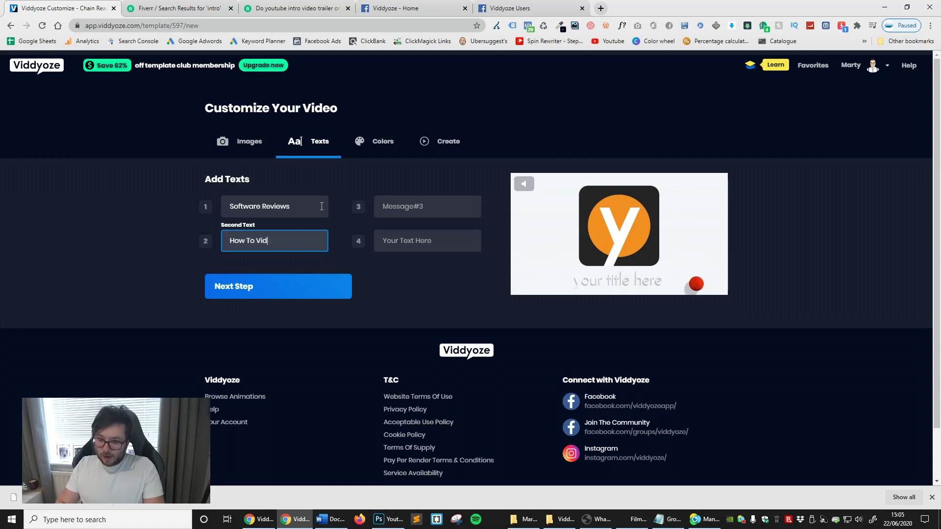
text(eos)
key(Tab)
text(Savi)
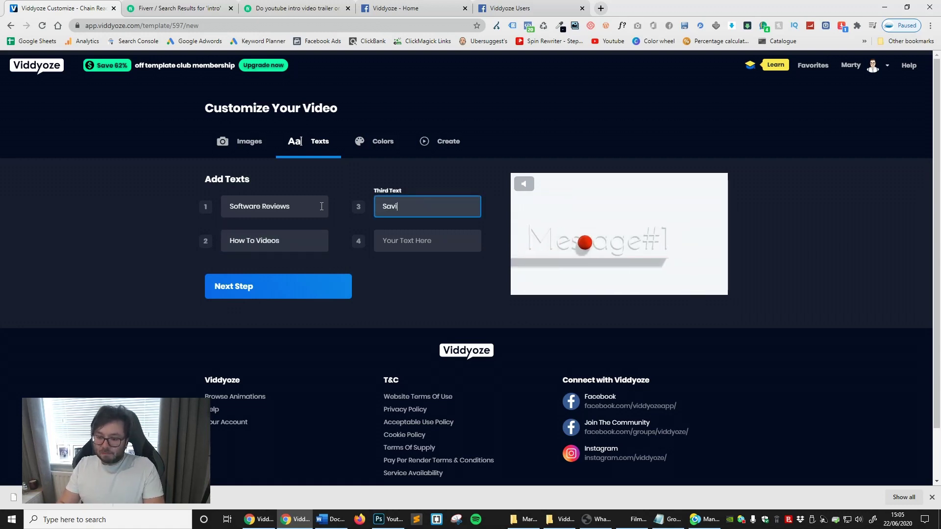
text(ng Money)
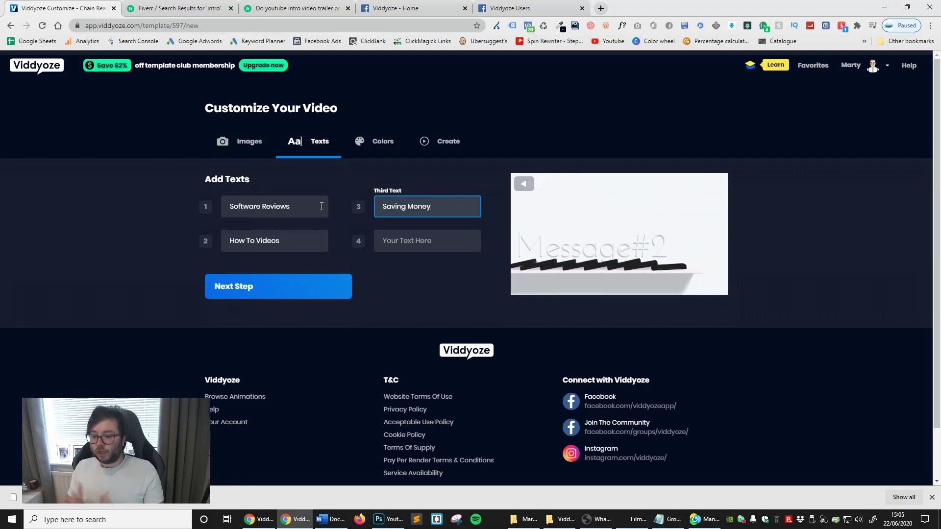
key(Tab)
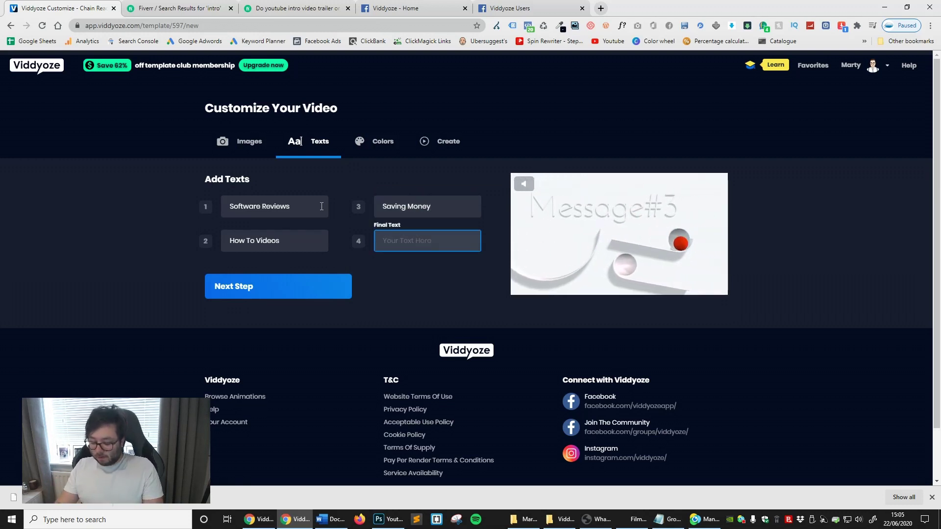
text(MindSet)
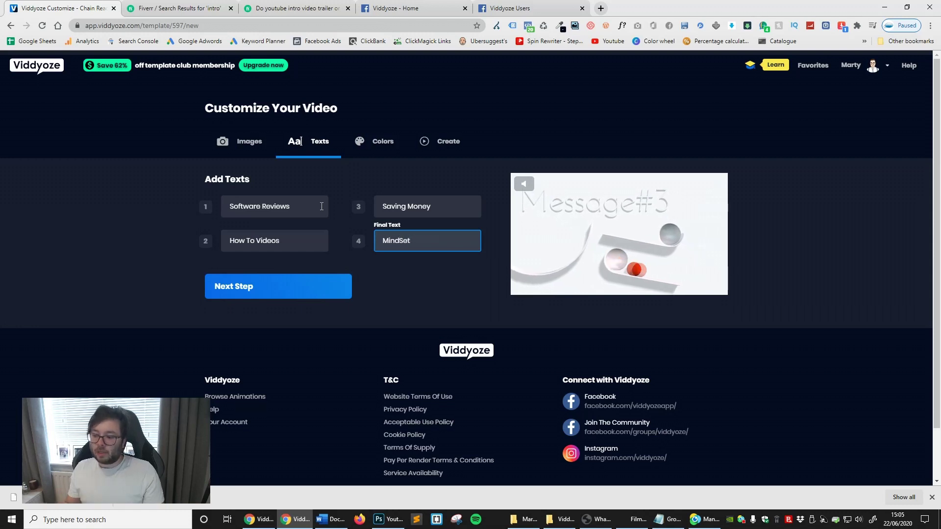
In the colour settings, leave Text unchanged and set the ball to blue
click(257, 300)
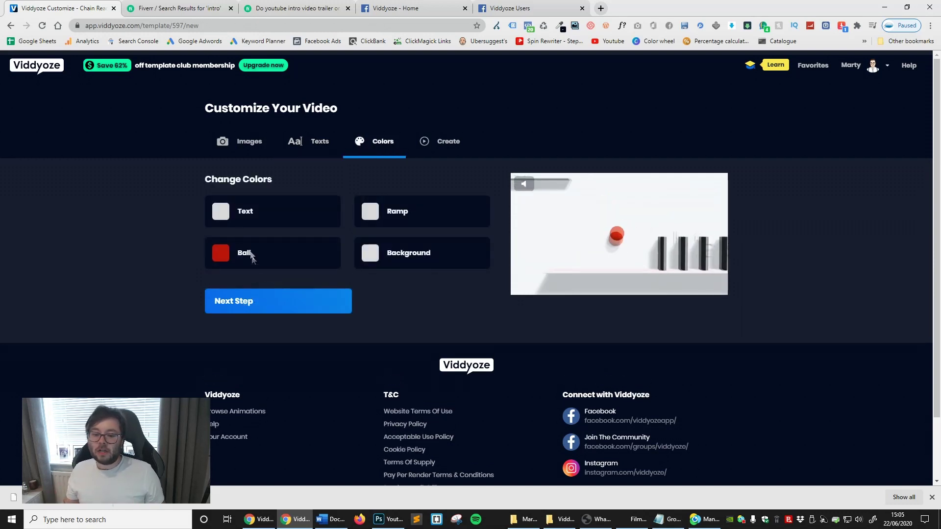
click(226, 212)
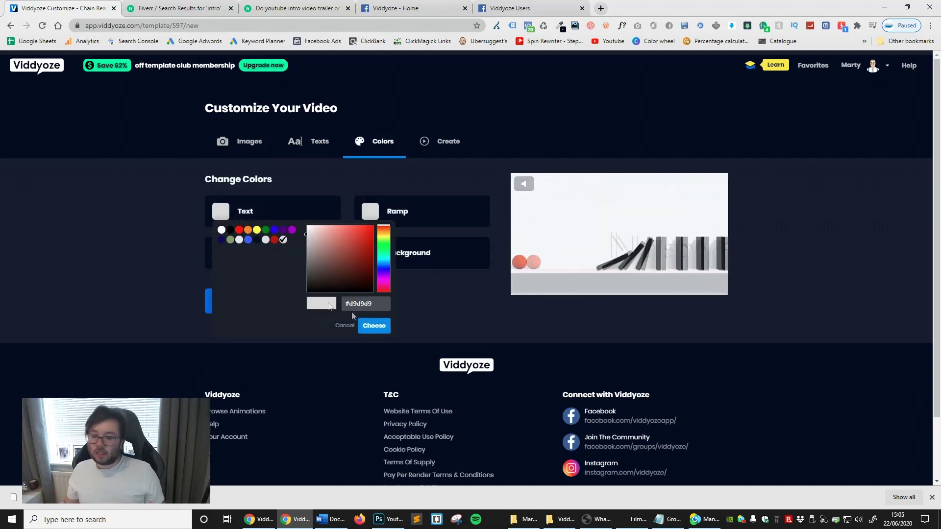
click(173, 224)
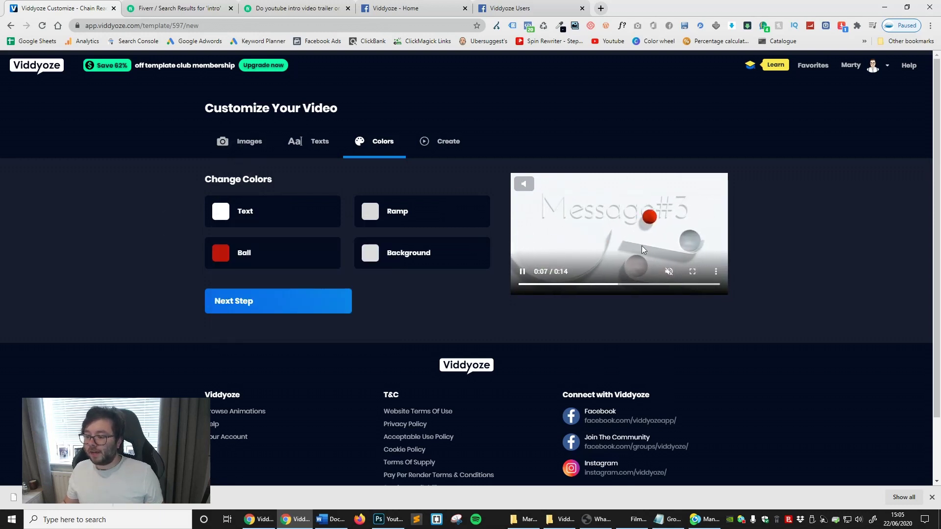
right_click(612, 231)
click(546, 314)
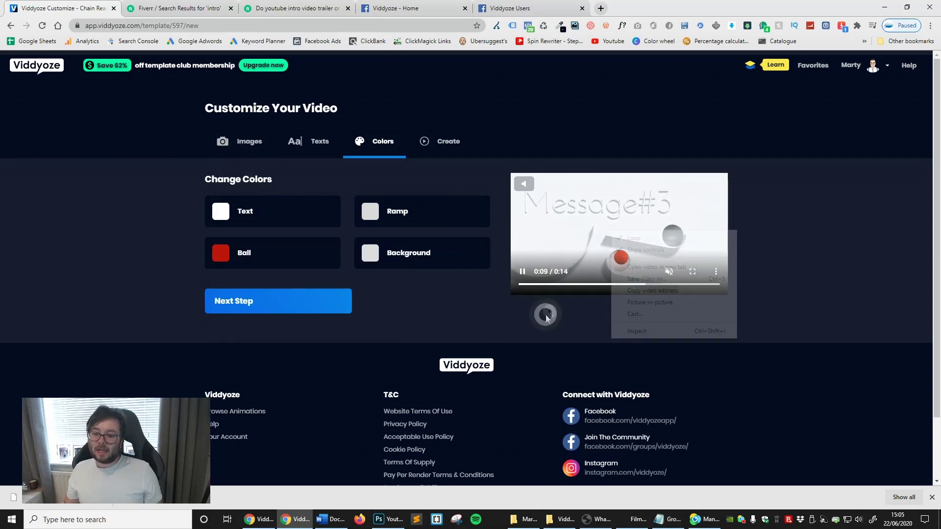
click(260, 259)
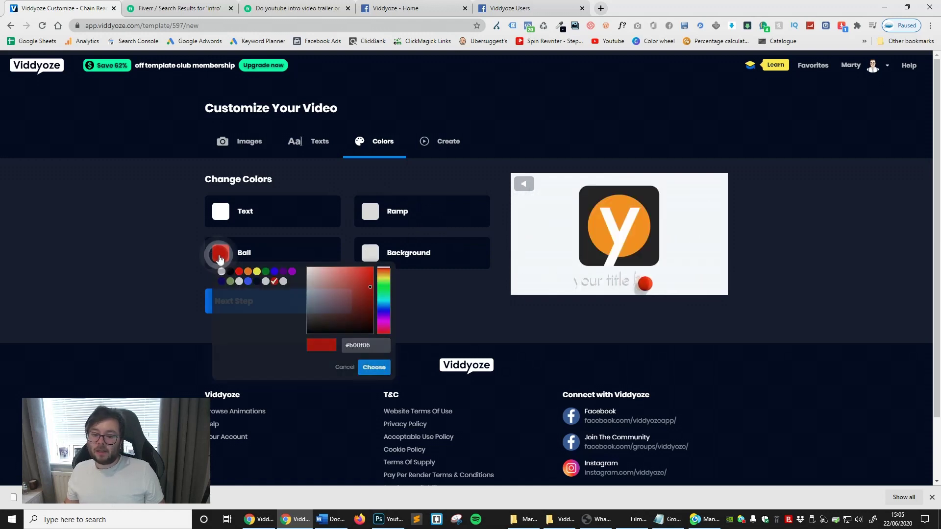
click(274, 271)
click(402, 293)
Set the background to dark purple #1e062f and advance to the Create step
click(368, 265)
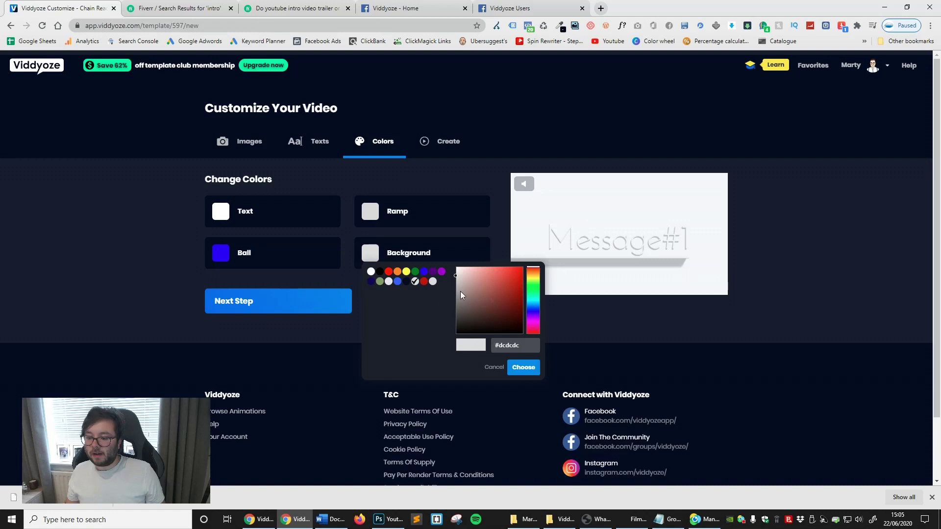
click(442, 274)
click(513, 323)
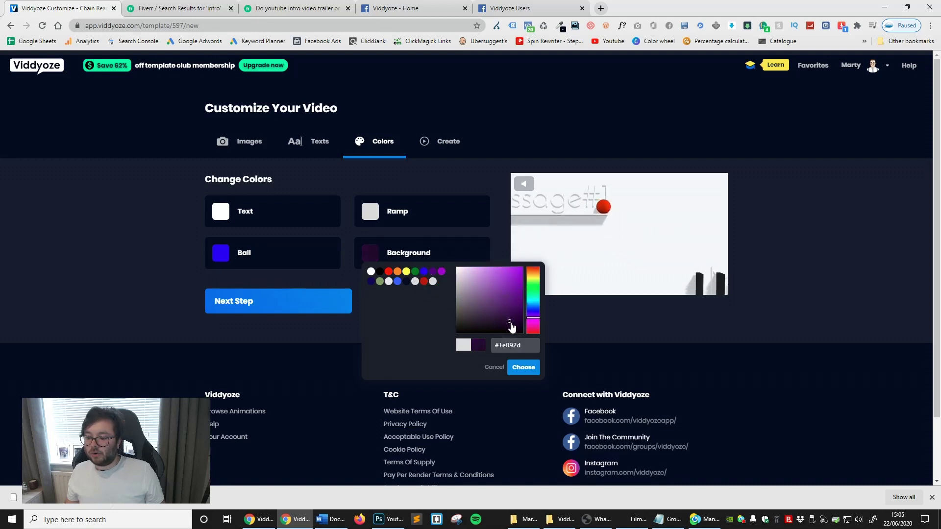
click(300, 326)
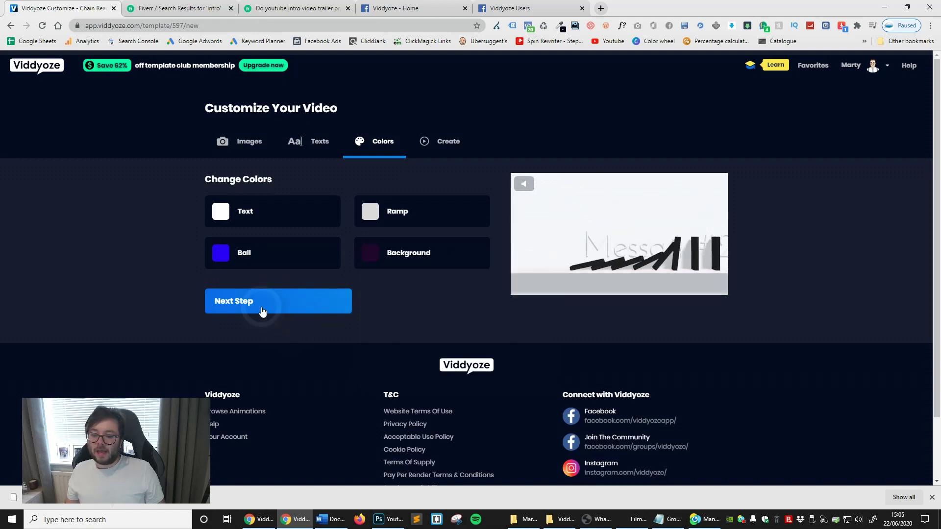
click(259, 310)
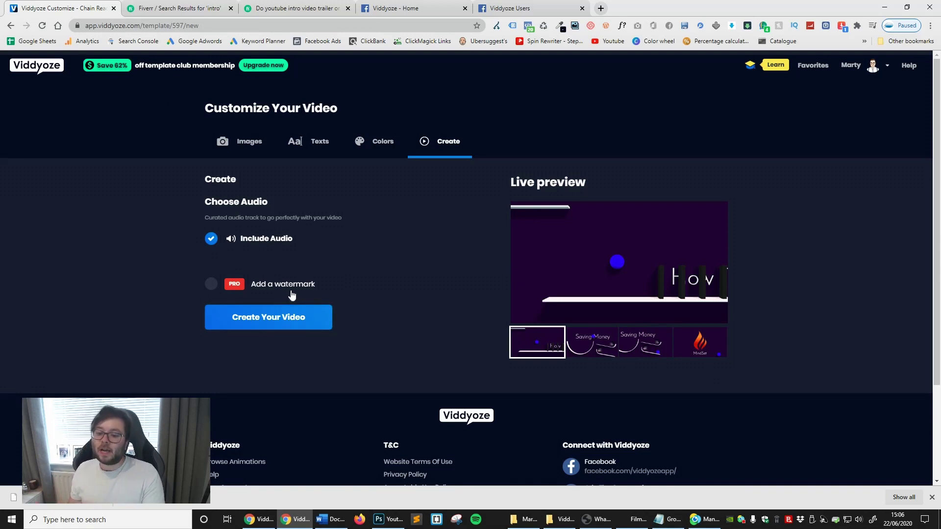
With Include Audio ticked, preview the Saving Money scene and create the video
click(210, 245)
click(210, 246)
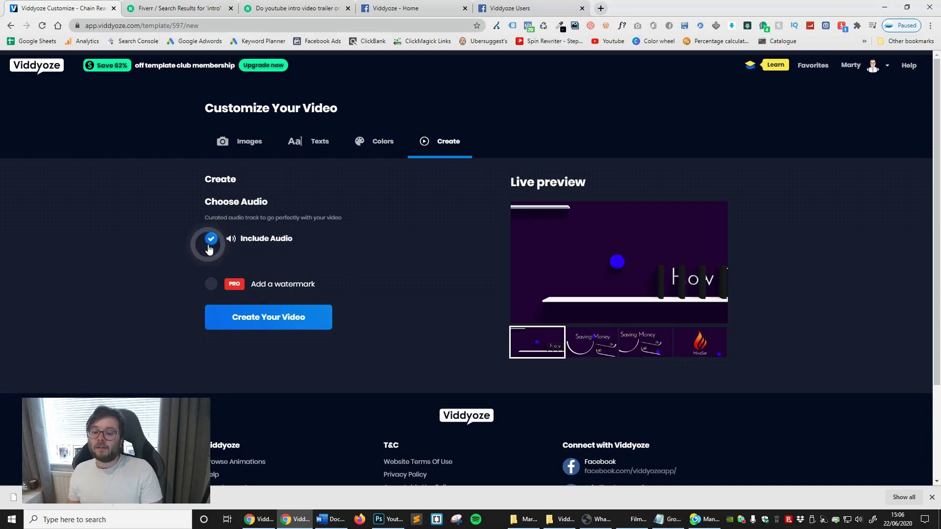
click(216, 243)
click(218, 241)
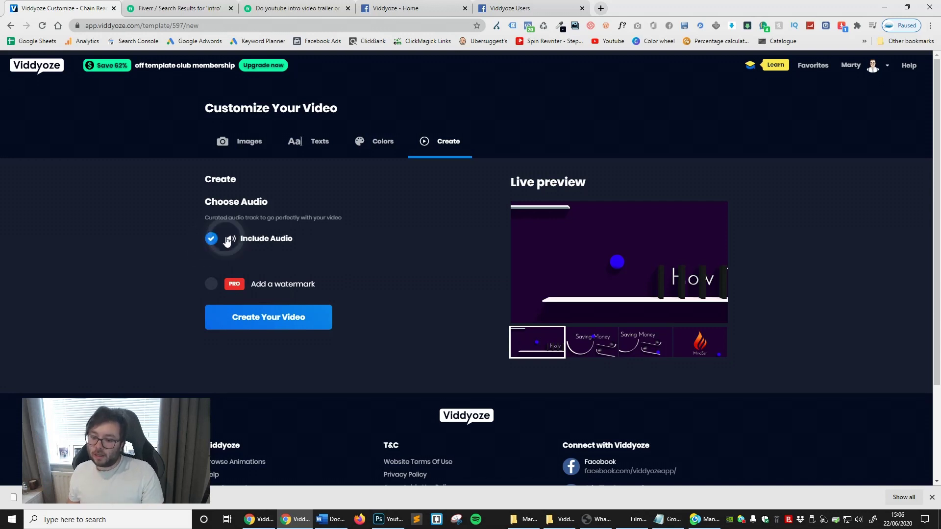
click(249, 241)
click(248, 241)
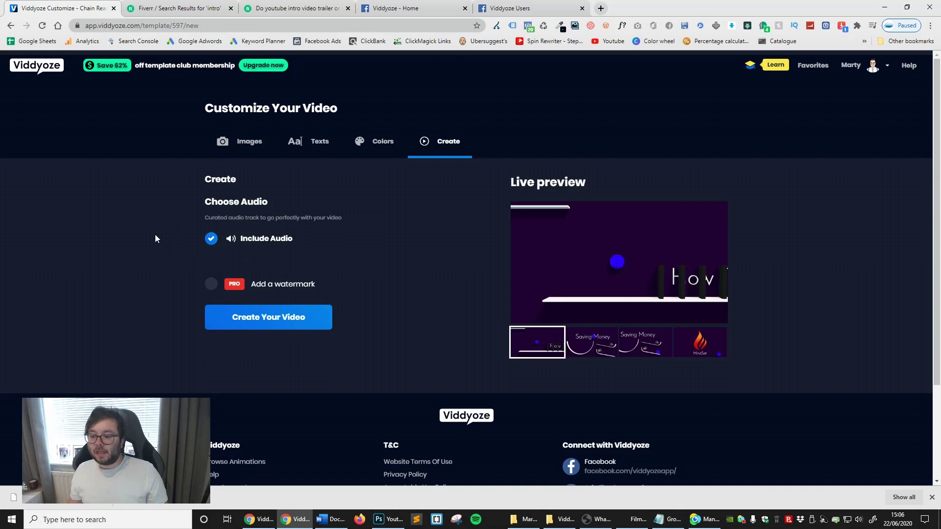
click(592, 344)
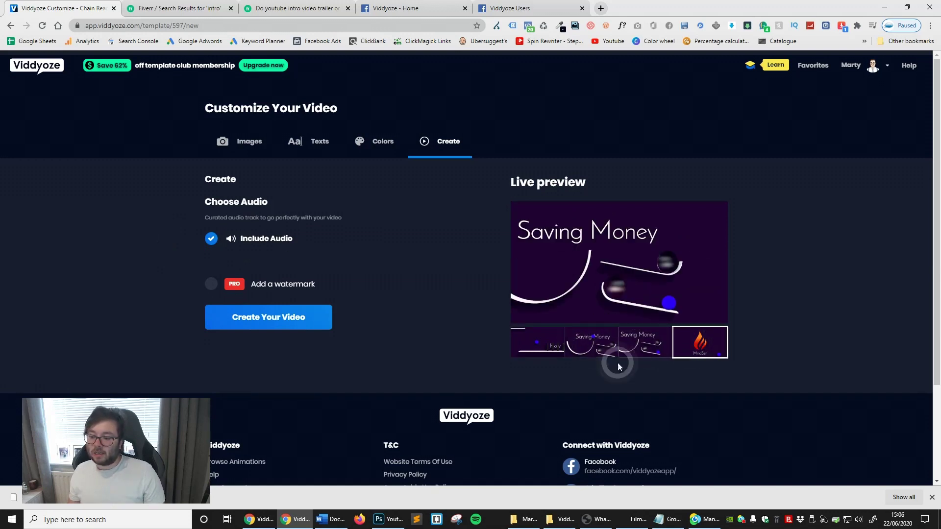
click(293, 327)
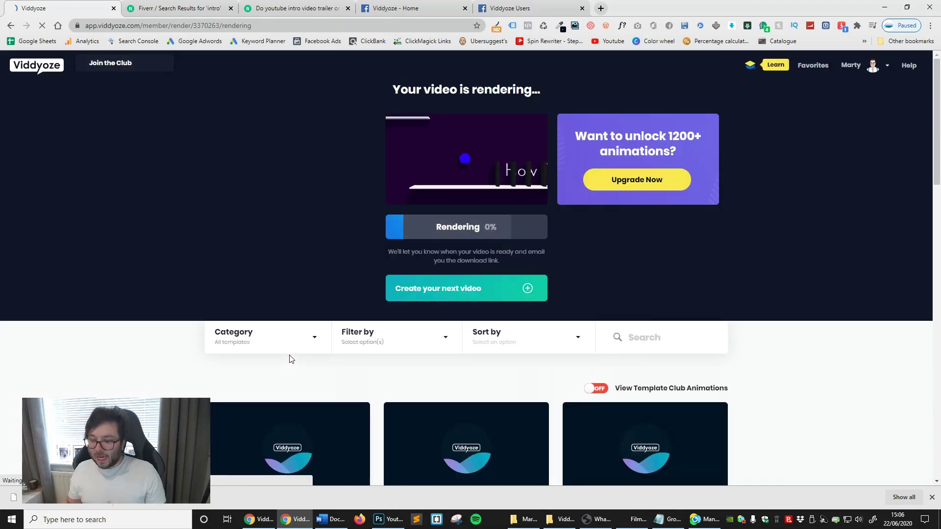
Download the earlier Chain Reaction video from Your Videos and open it maximized in Films & TV
click(932, 498)
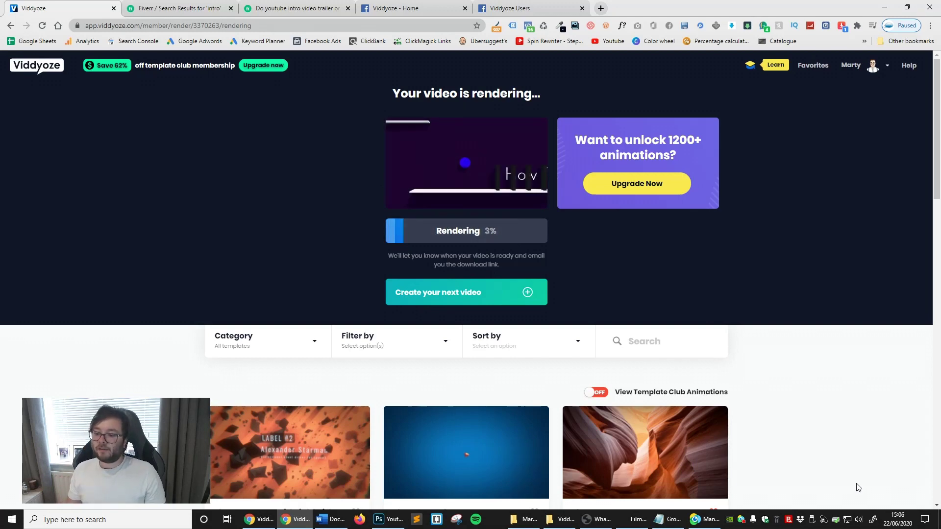
scroll(686, 349, down, 1)
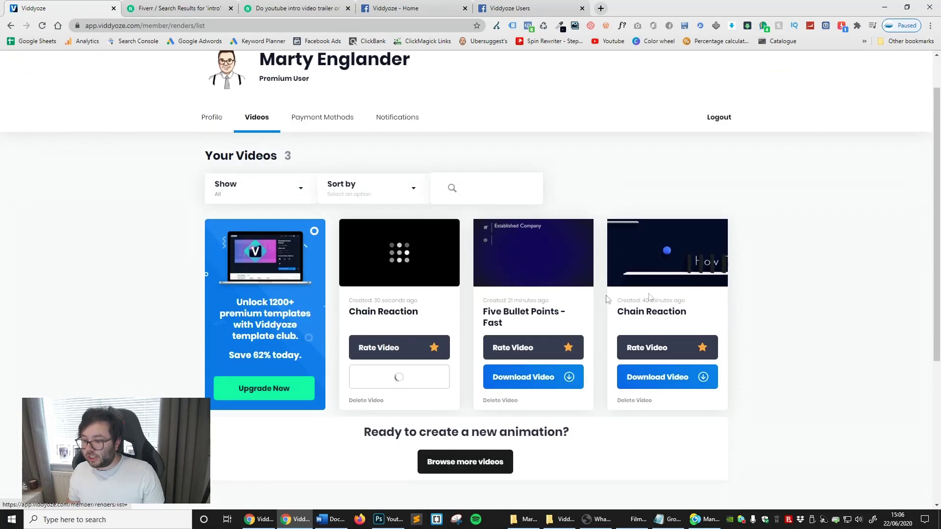
click(632, 384)
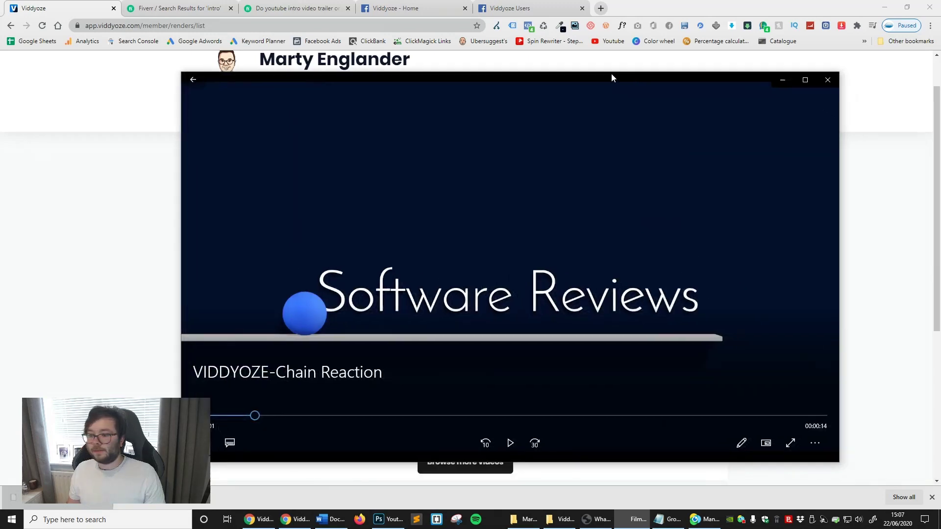
double_click(611, 72)
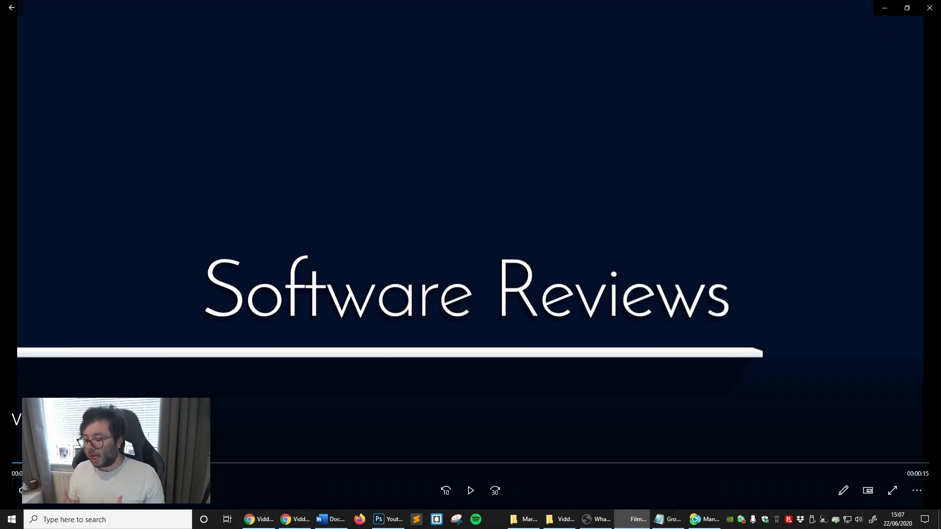
Play the downloaded intro through its MindSet logo ending, then close Films & TV
click(465, 484)
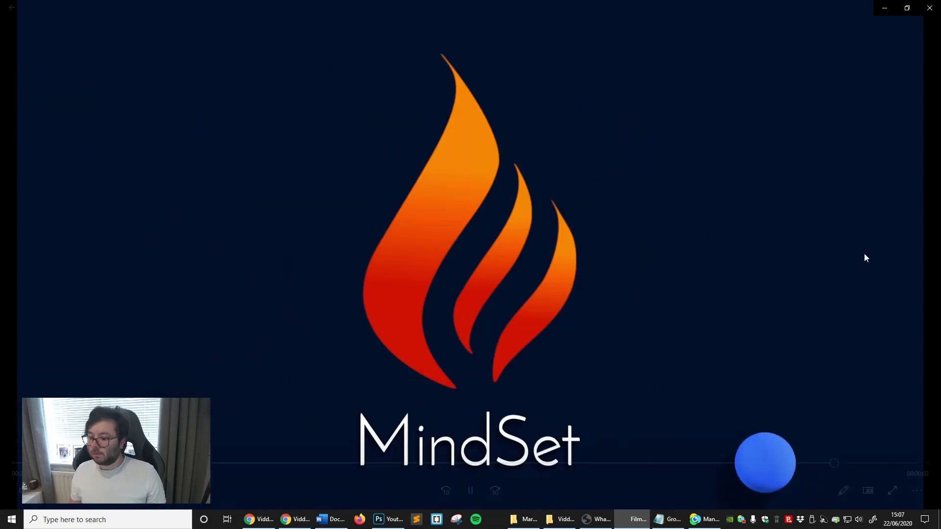
click(930, 7)
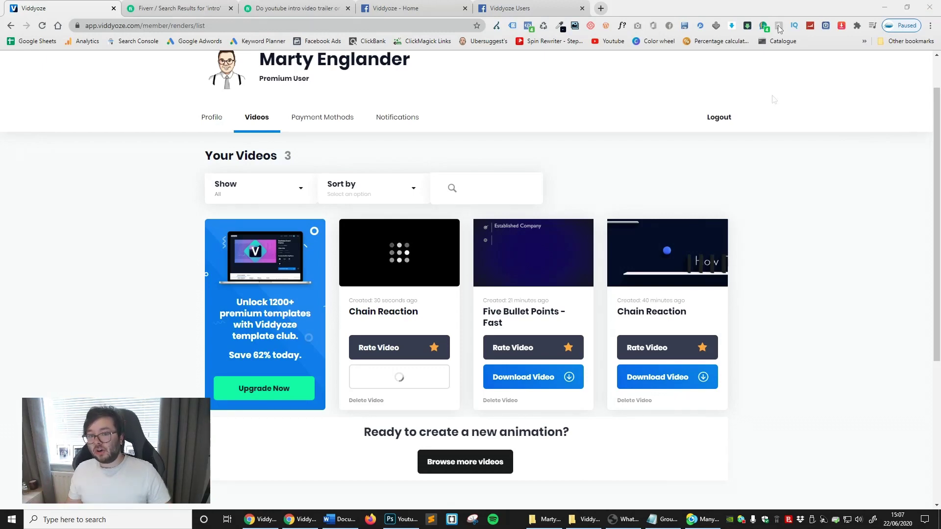
click(206, 6)
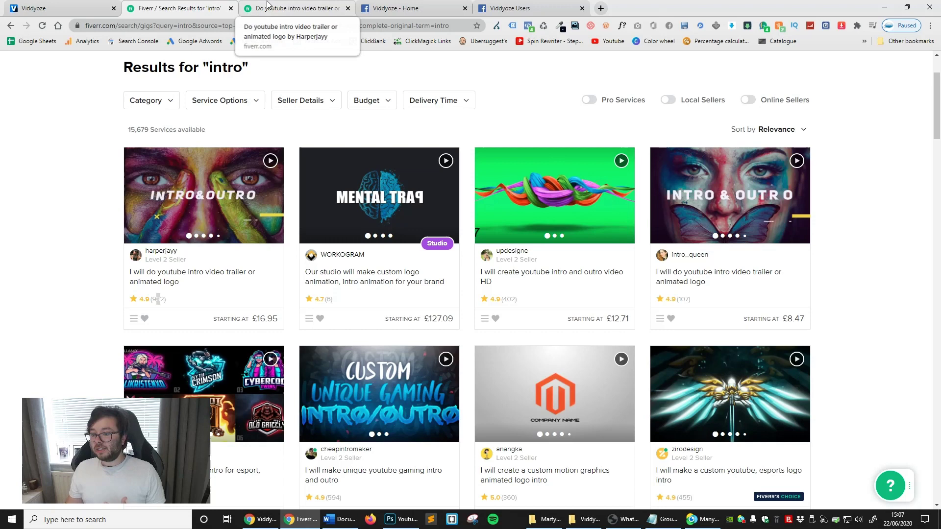
scroll(861, 381, down, 1)
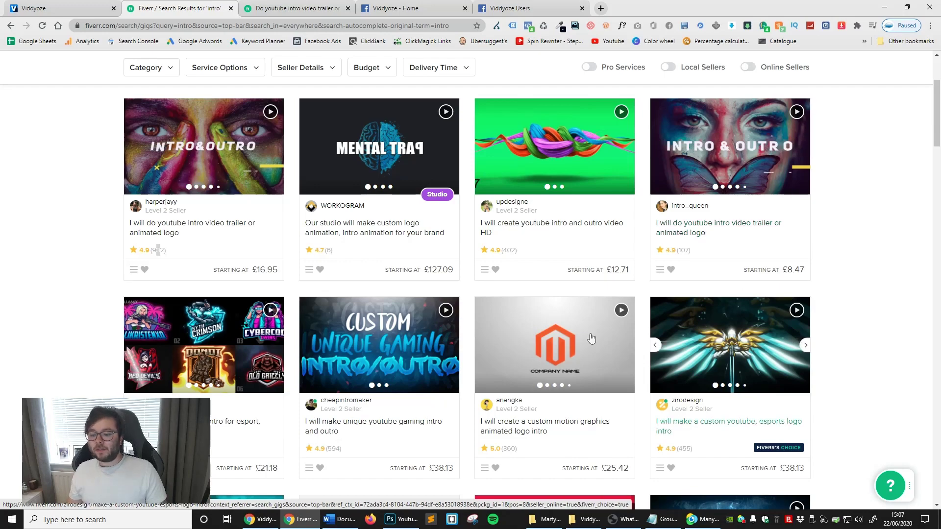
scroll(382, 319, down, 3)
scroll(382, 319, down, 3)
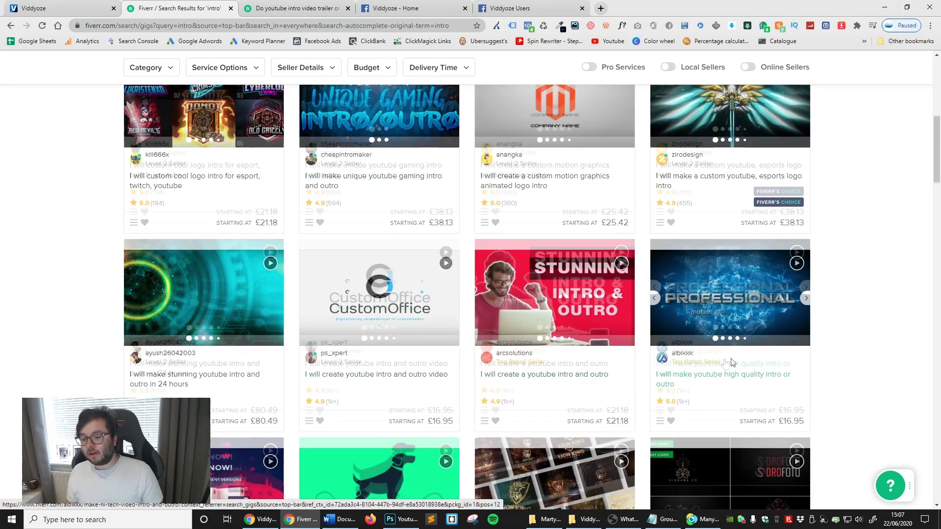
scroll(510, 377, down, 3)
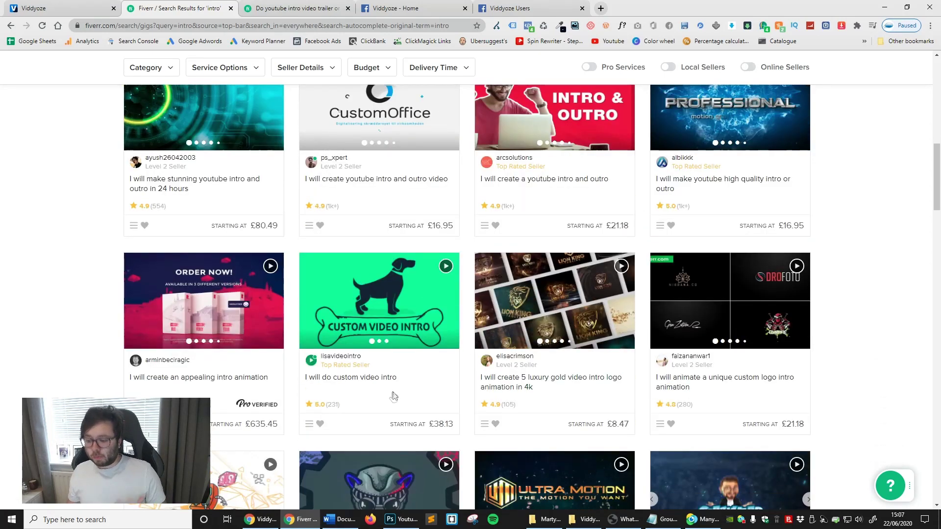
scroll(343, 437, up, 5)
scroll(260, 376, up, 1)
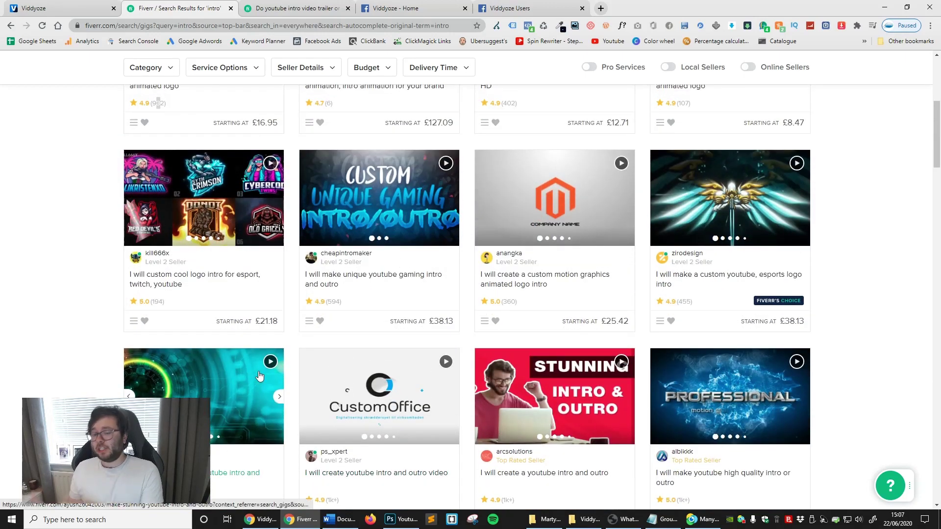
click(56, 4)
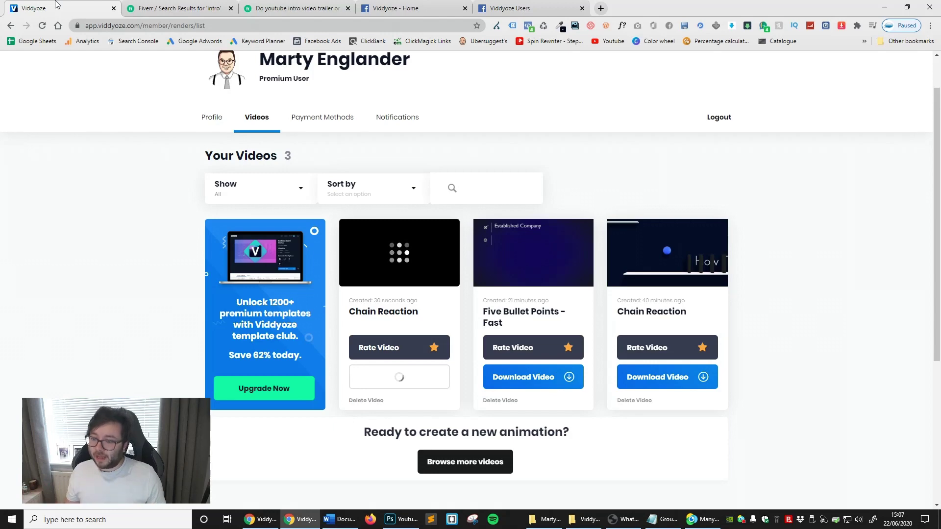
Filter the Viddyoze template library to the Live Action category
scroll(731, 219, up, 1)
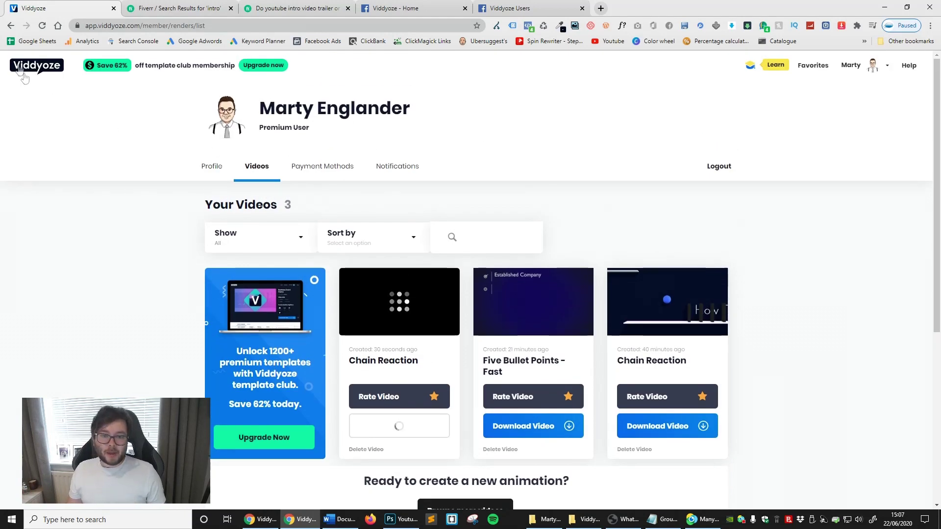
click(28, 72)
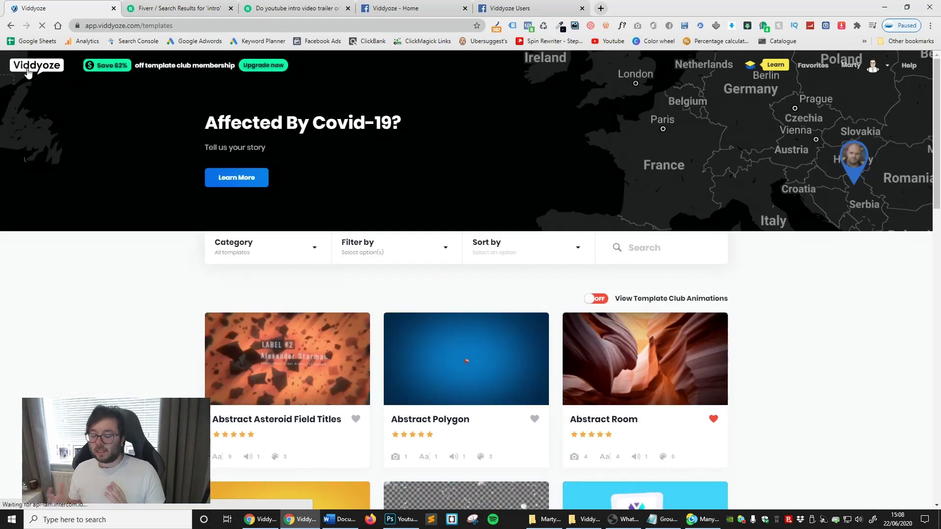
click(258, 247)
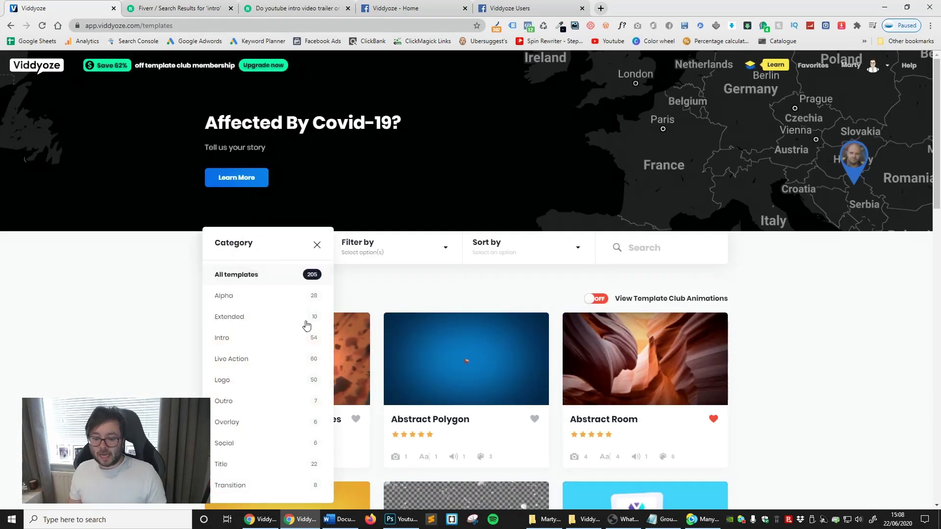
click(270, 358)
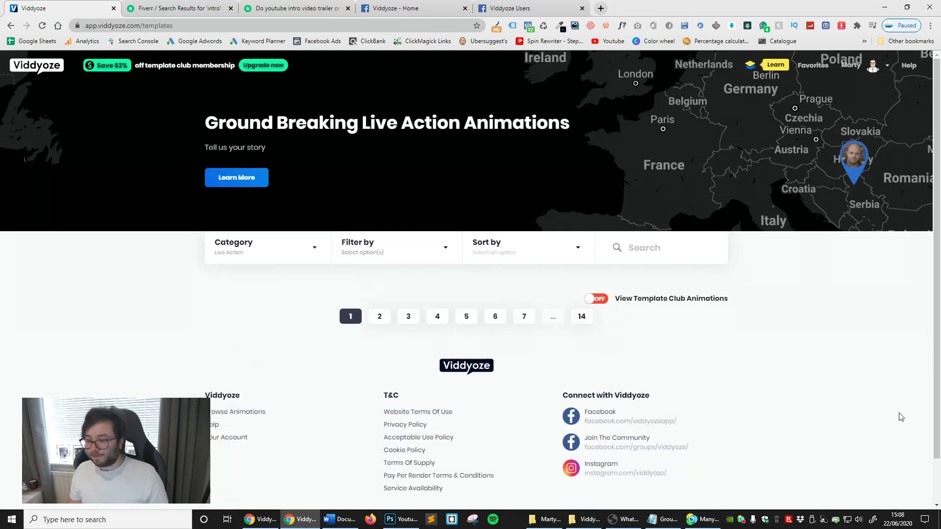
Open the Art Expo Rectangular Painting template preview
scroll(821, 370, down, 3)
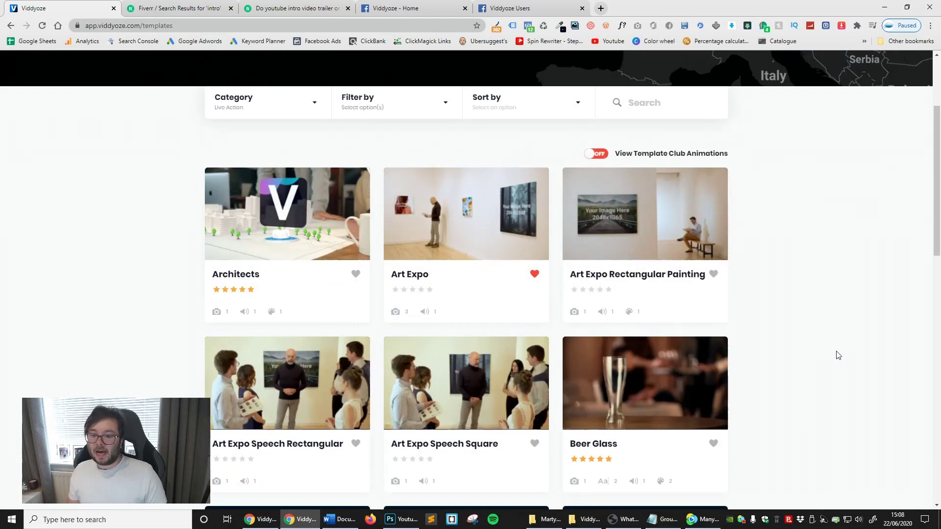
mouse_move(442, 236)
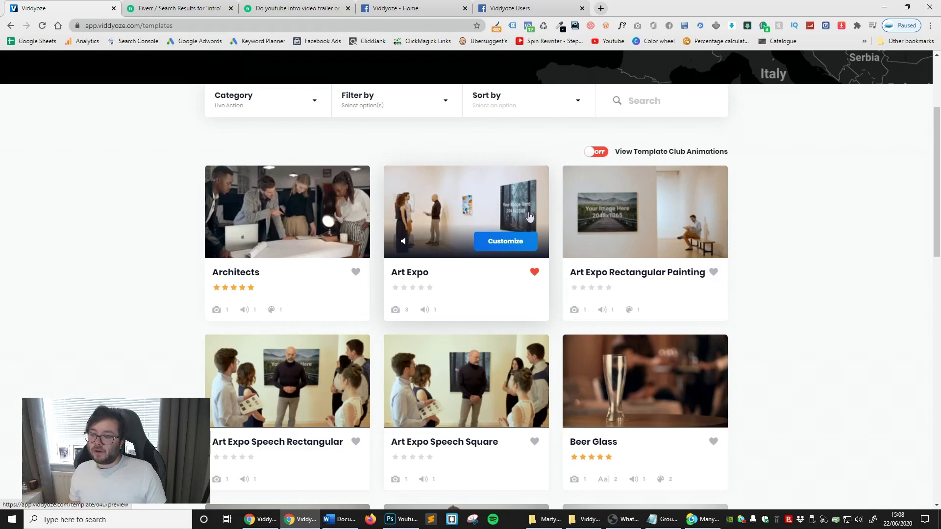
click(422, 214)
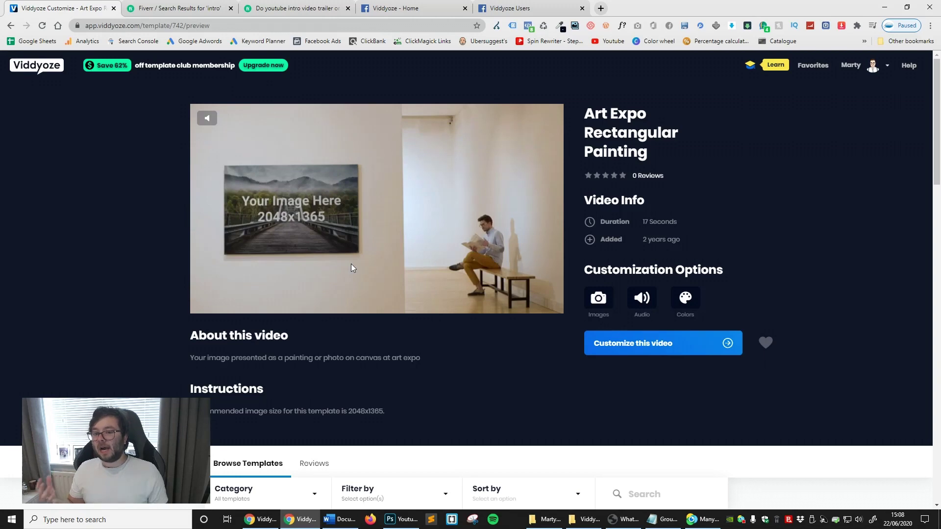
Choose 'Customize this video' on the Art Expo Rectangular Painting preview page
click(604, 350)
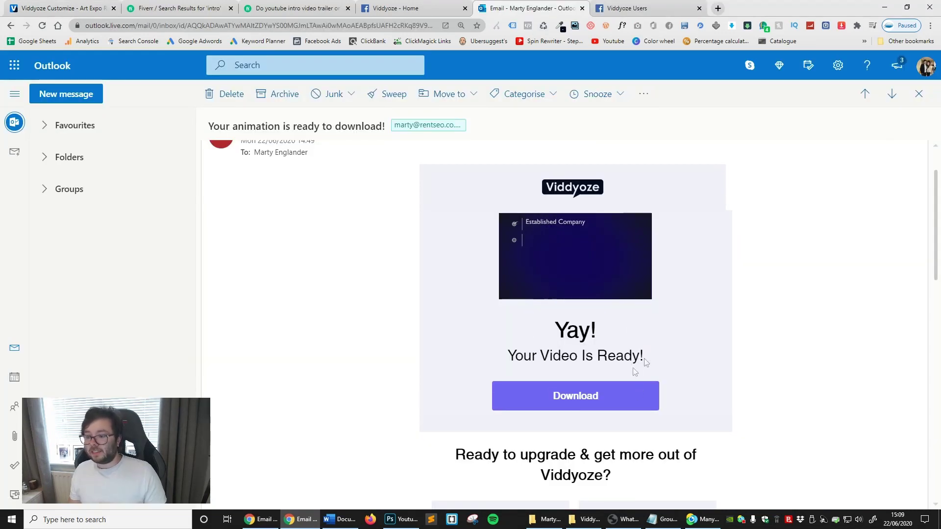
Read the 'Your animation is ready to download!' email, close Outlook, and return to the Customize tab
scroll(634, 370, down, 2)
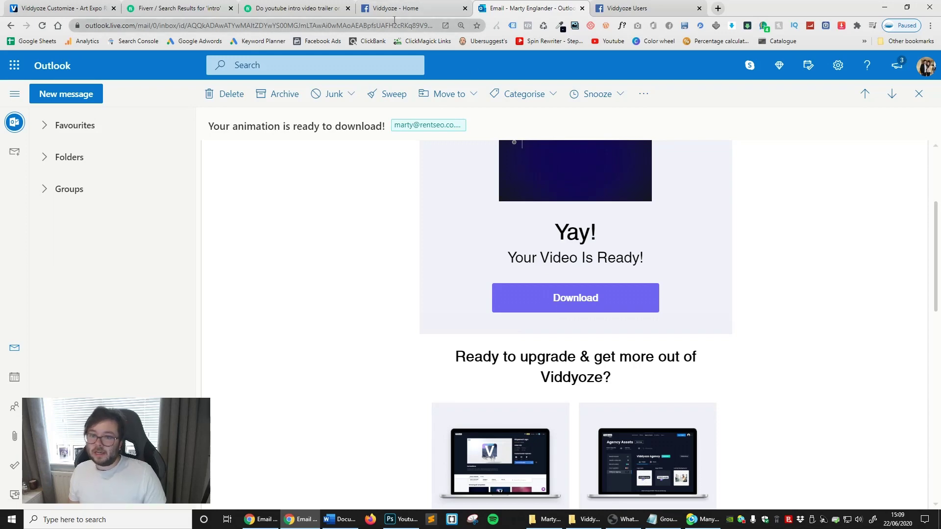
click(582, 9)
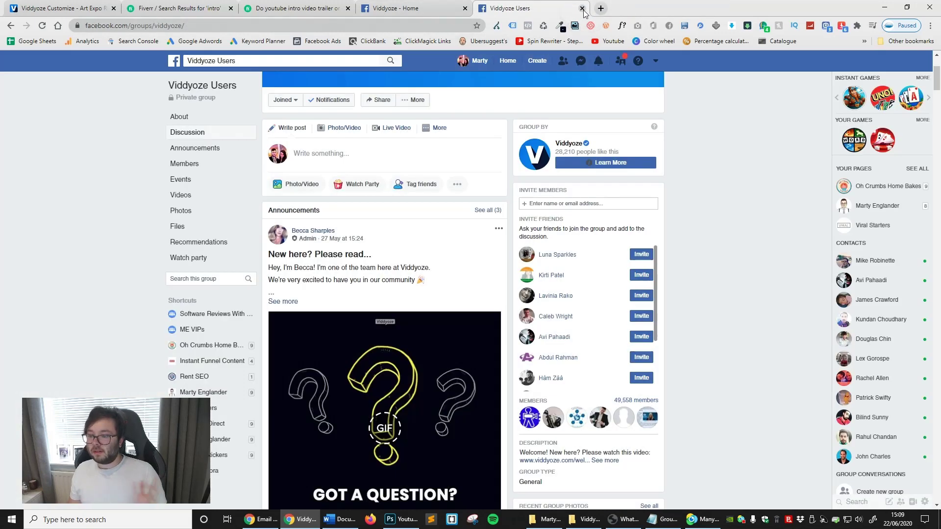
click(95, 6)
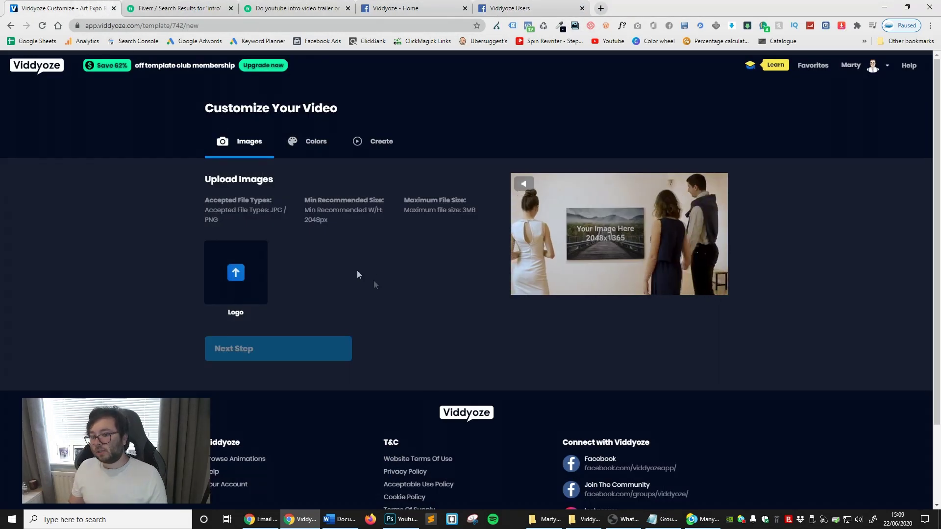
On the templates page, browse the Filter by, Category and Sort by dropdowns without applying any
click(40, 81)
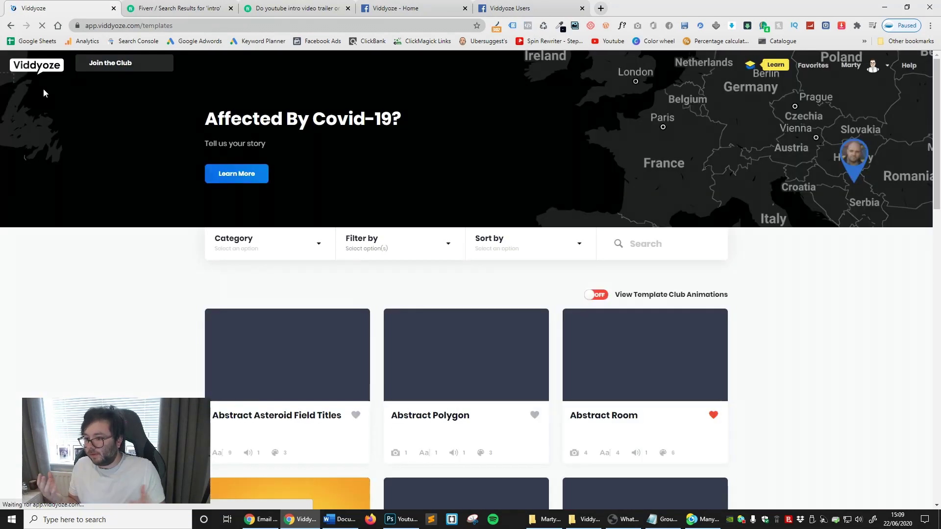
click(367, 259)
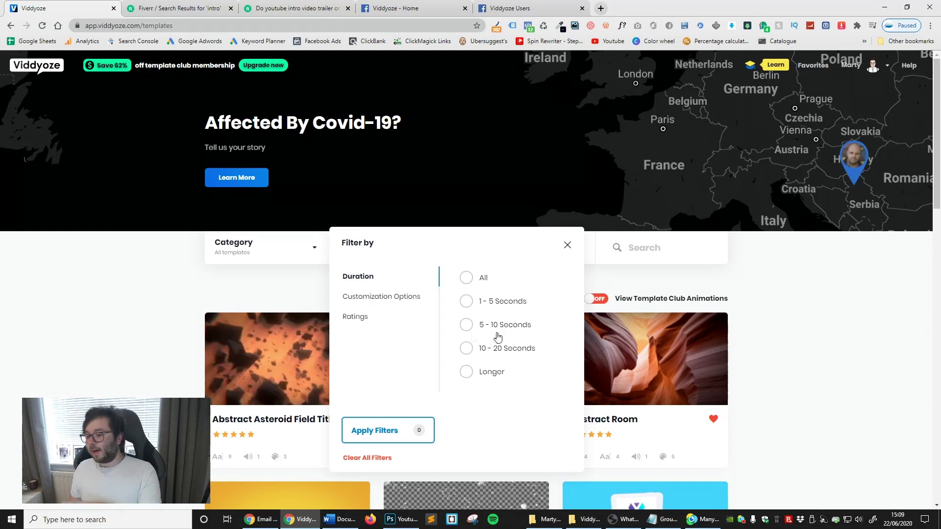
click(280, 256)
click(488, 250)
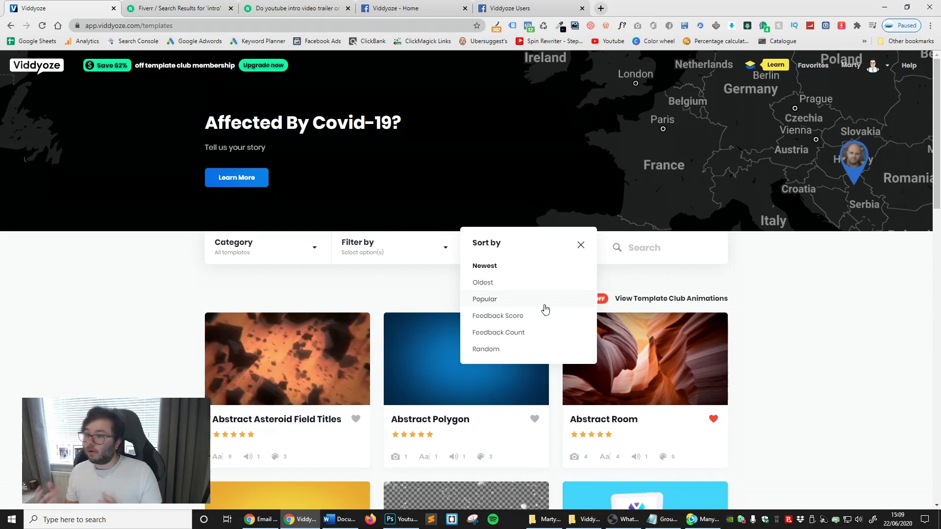
click(785, 112)
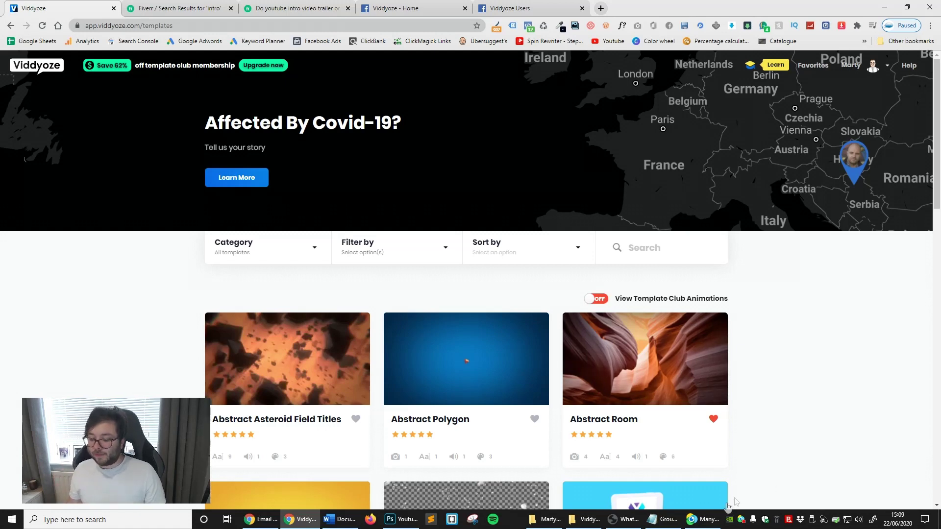
Turn on View Template Club Animations and scroll through the template grid
click(704, 519)
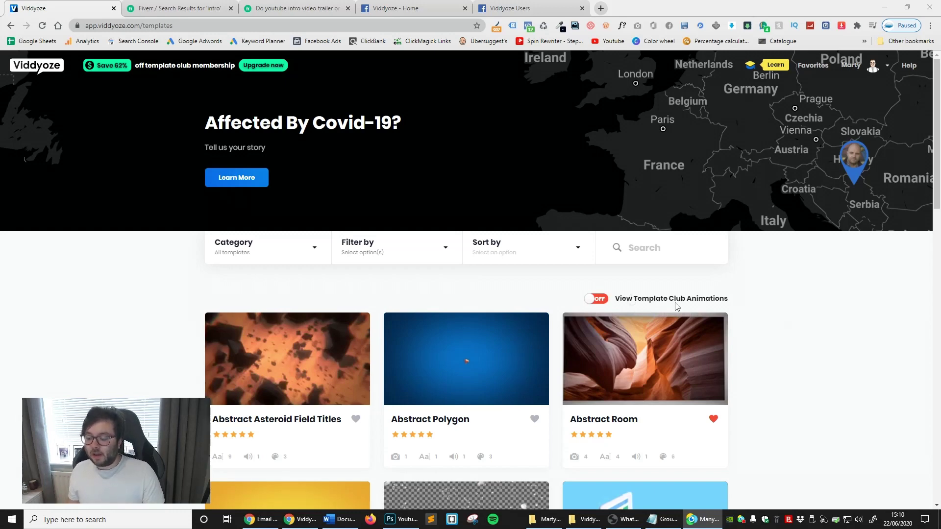
click(604, 300)
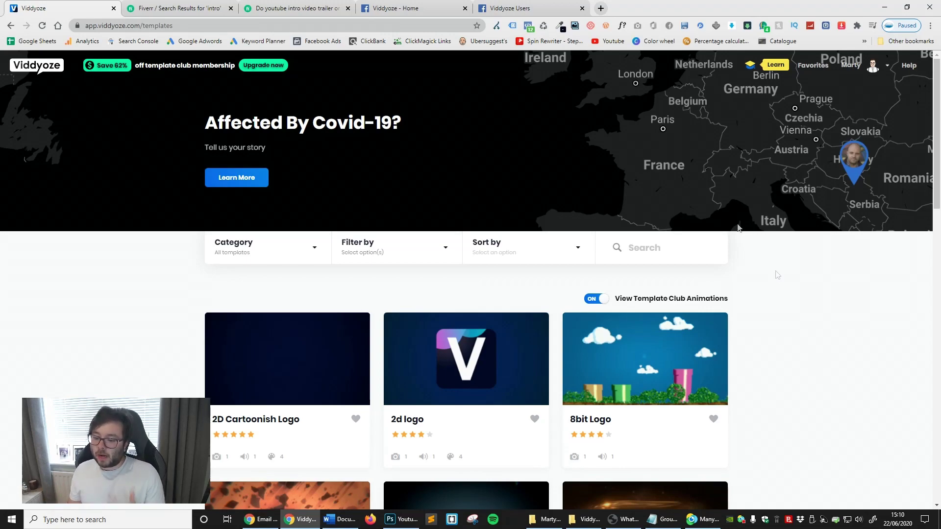
scroll(778, 275, down, 5)
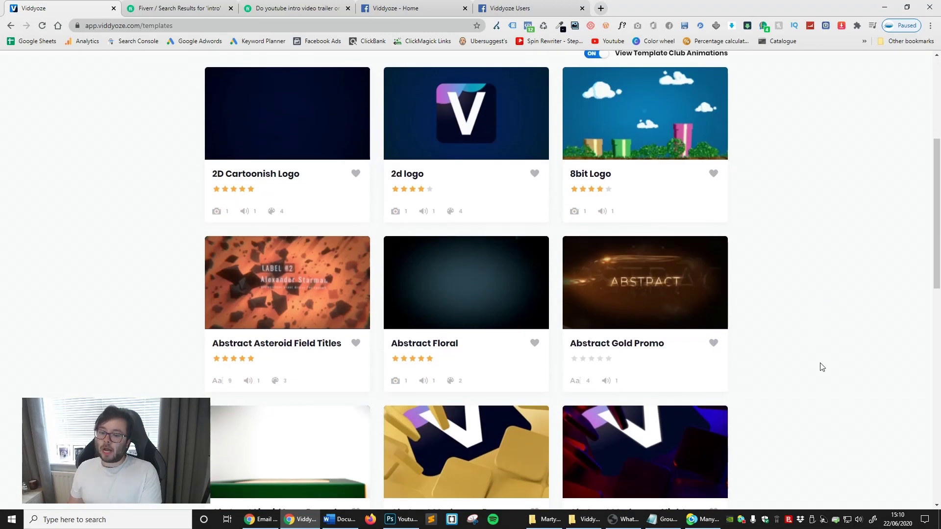
scroll(821, 364, down, 2)
scroll(828, 372, up, 5)
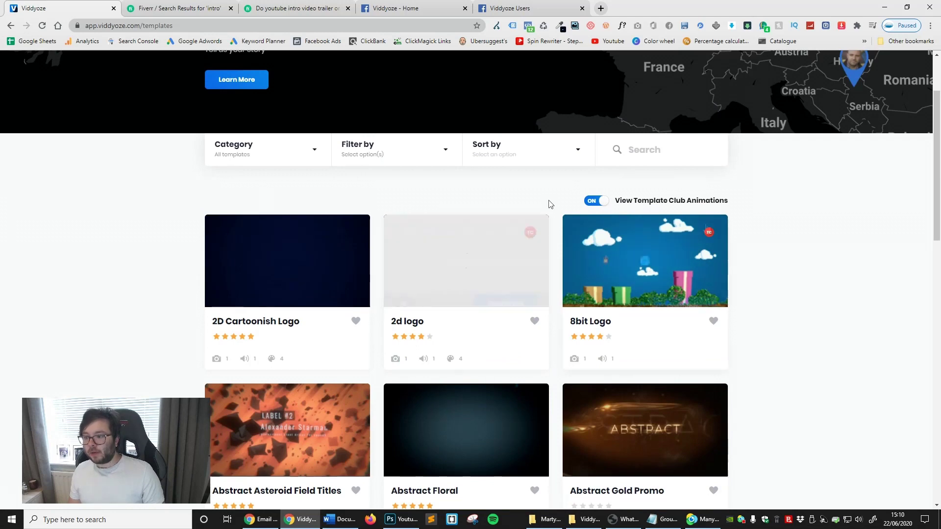
Look through the Category dropdown list, then close it
click(240, 154)
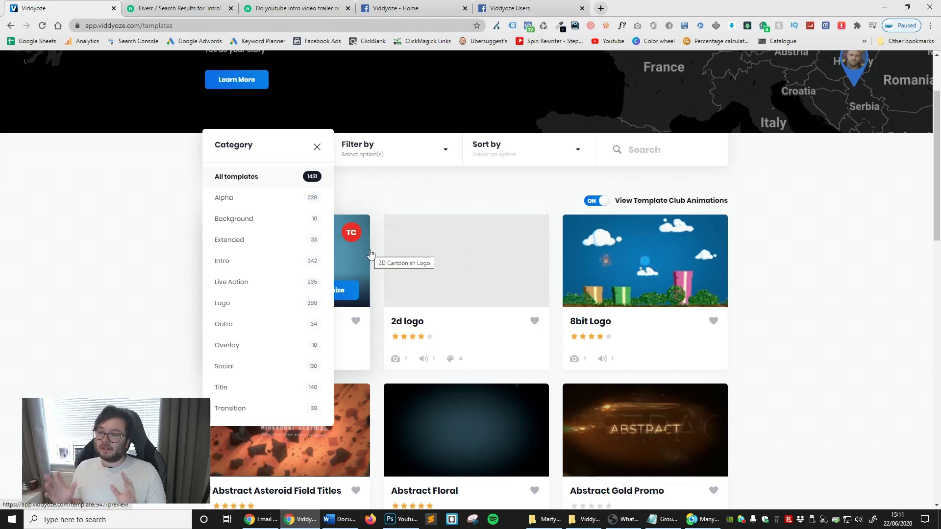
click(825, 277)
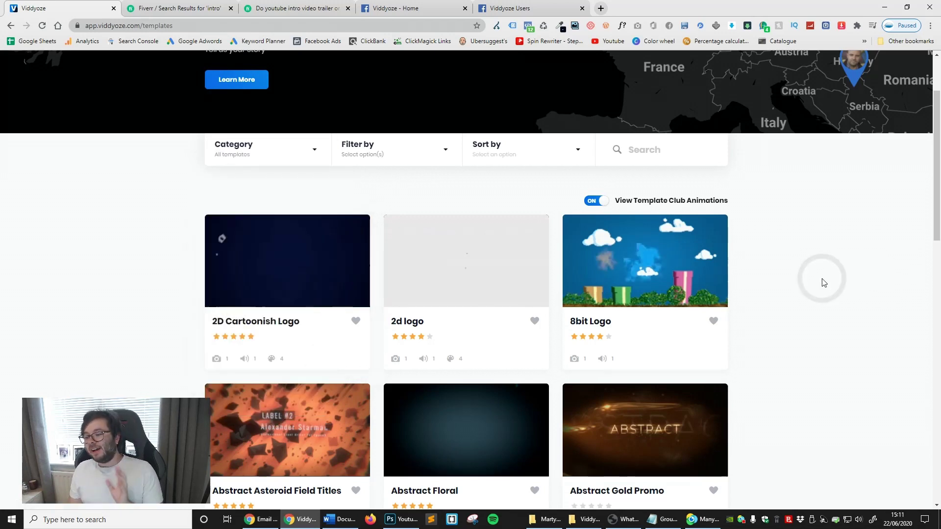
scroll(826, 277, down, 2)
Review the Category list again, then switch View Template Club Animations off
scroll(833, 347, up, 3)
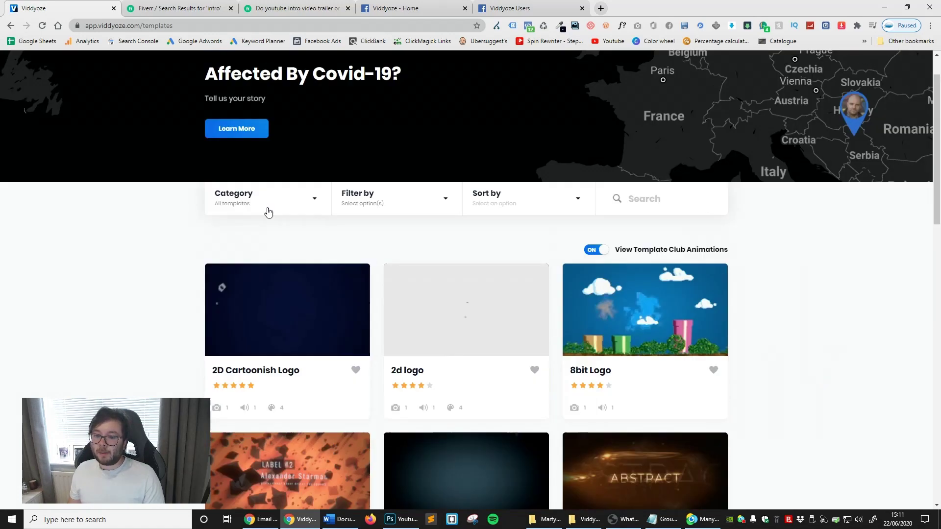
click(269, 208)
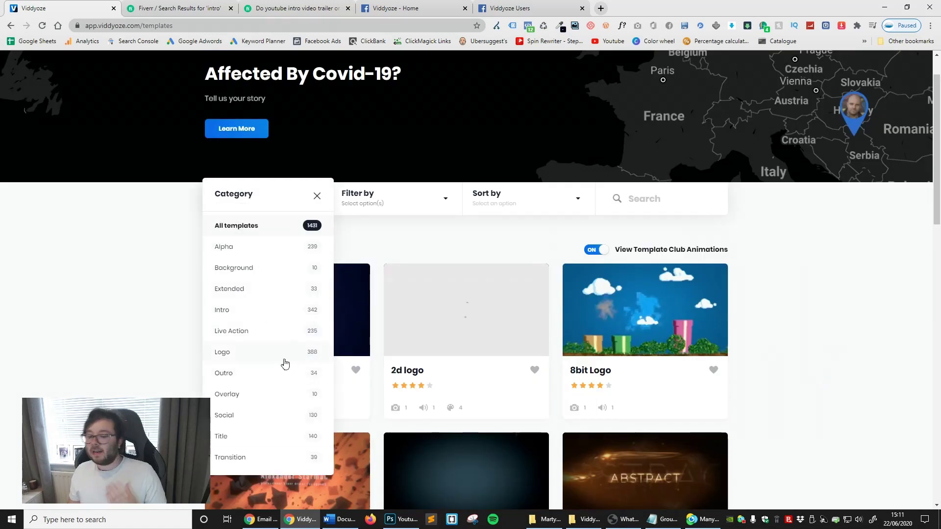
scroll(285, 366, down, 2)
scroll(277, 290, up, 1)
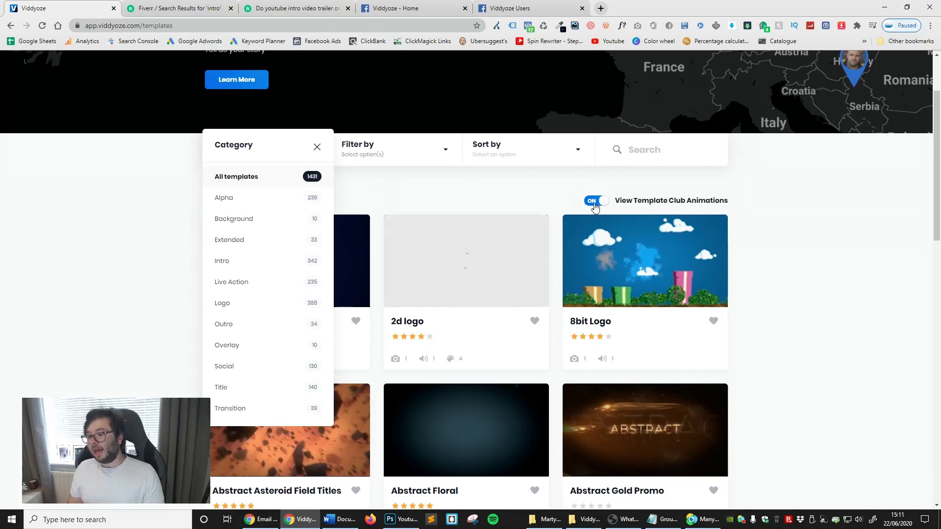
click(594, 201)
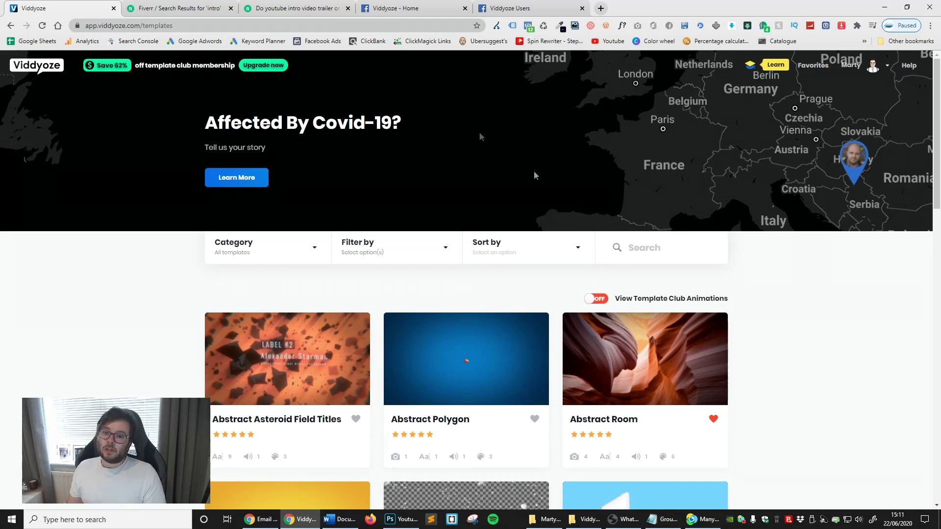
Close the Fiverr search and gig tabs and switch to the Viddyoze - Home Facebook tab
click(231, 8)
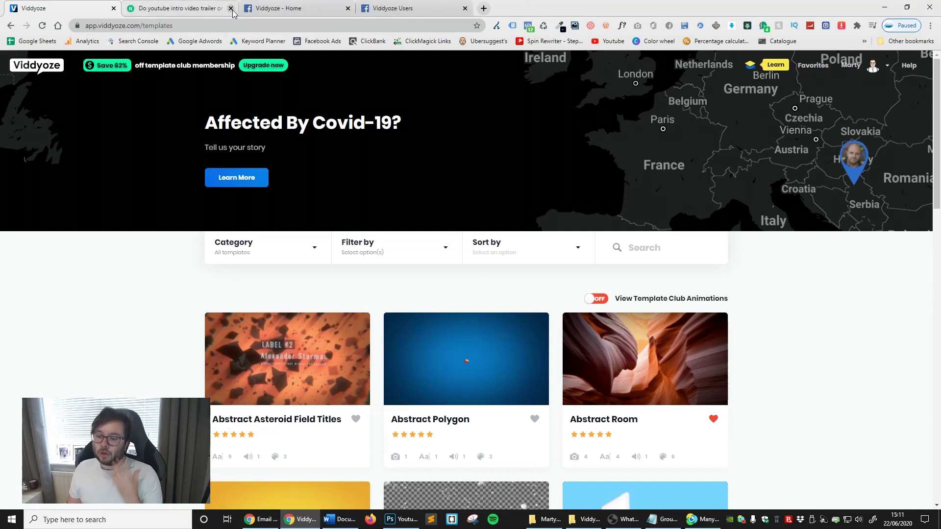
click(231, 8)
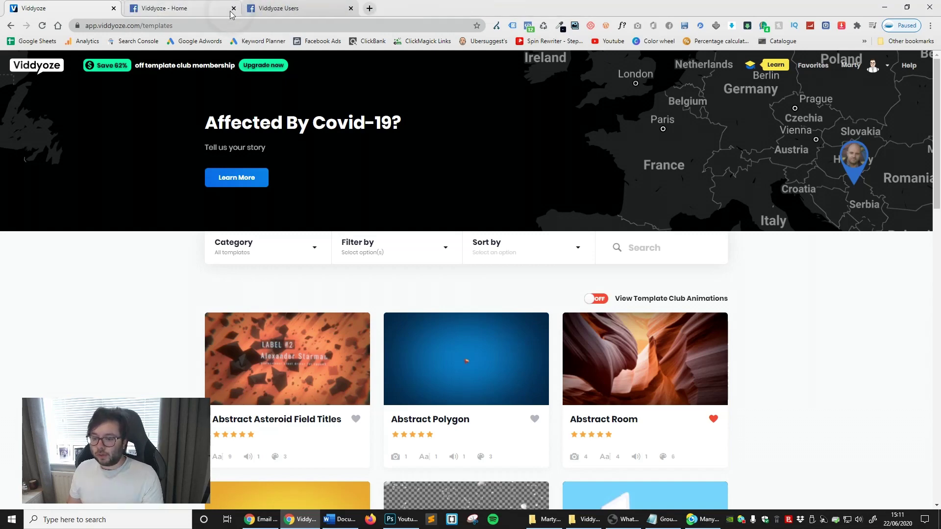
click(191, 9)
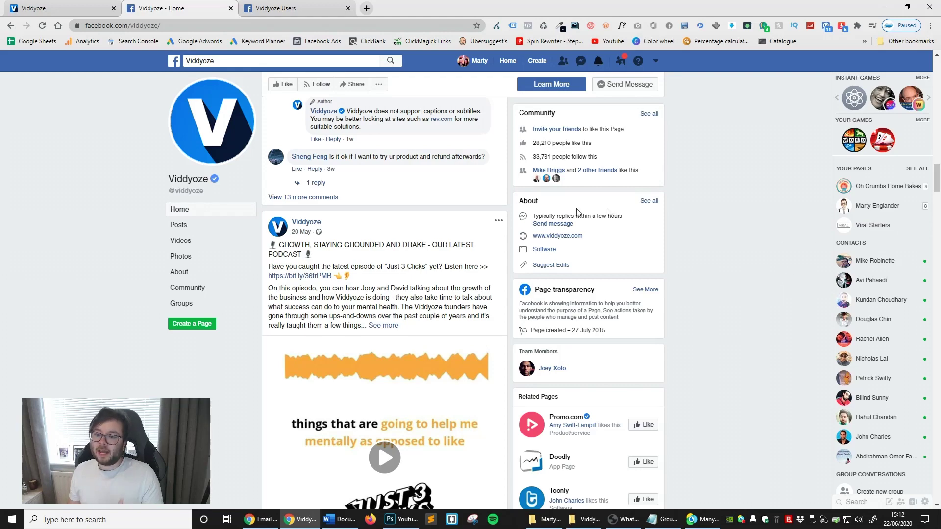
Switch to the Viddyoze Users group page in Facebook
scroll(410, 364, up, 4)
scroll(394, 367, up, 4)
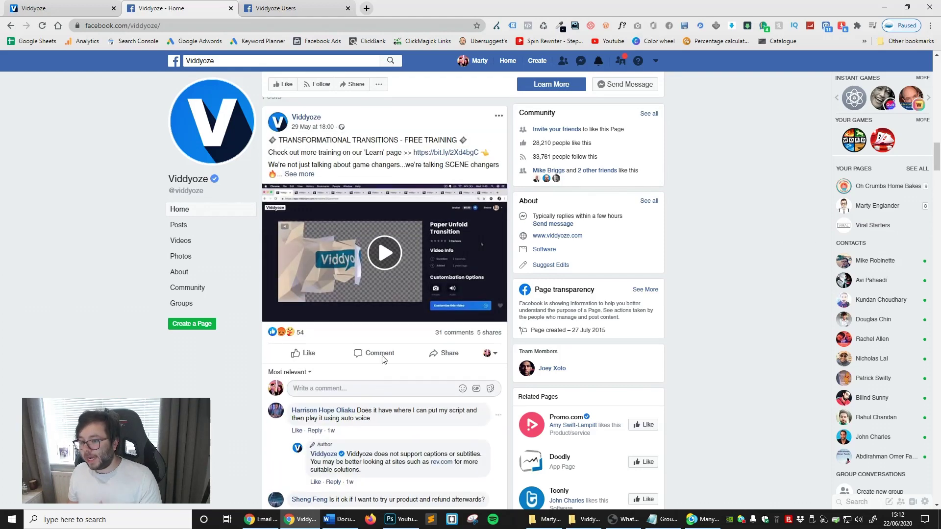
scroll(346, 343, up, 4)
scroll(315, 292, up, 5)
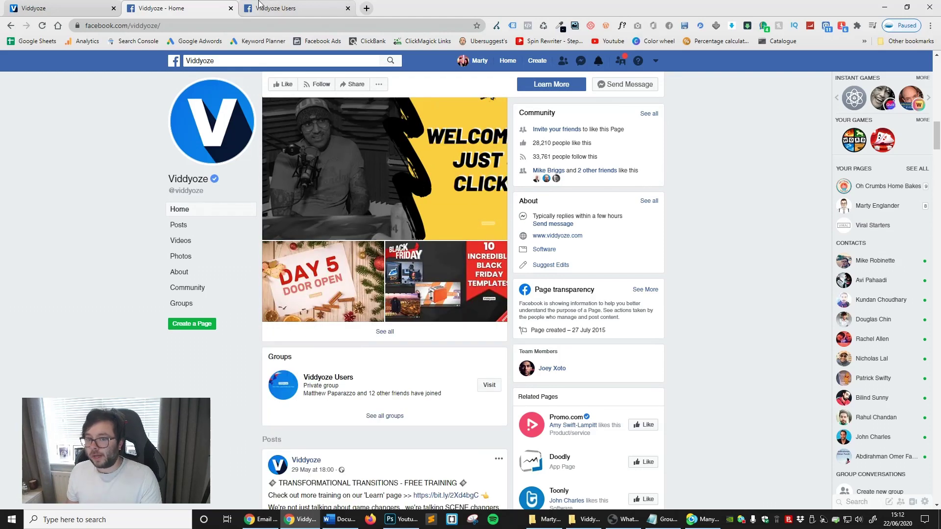
click(275, 8)
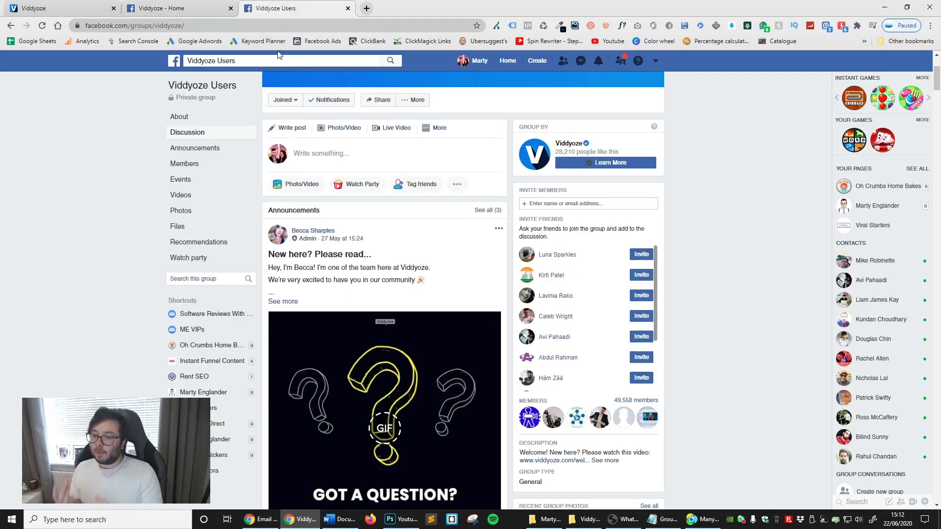
Scroll down the group's Discussion feed through members' shared Viddyoze videos and comments
scroll(227, 187, down, 9)
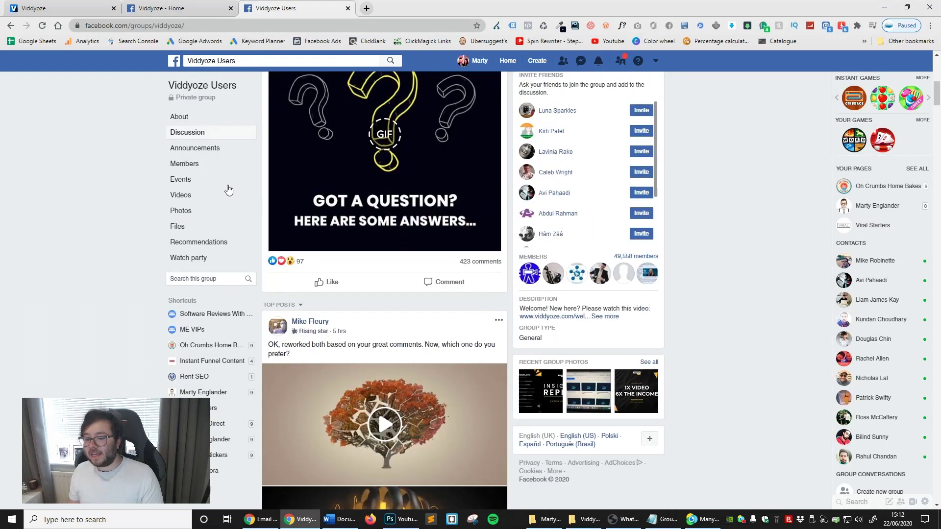
scroll(363, 198, down, 4)
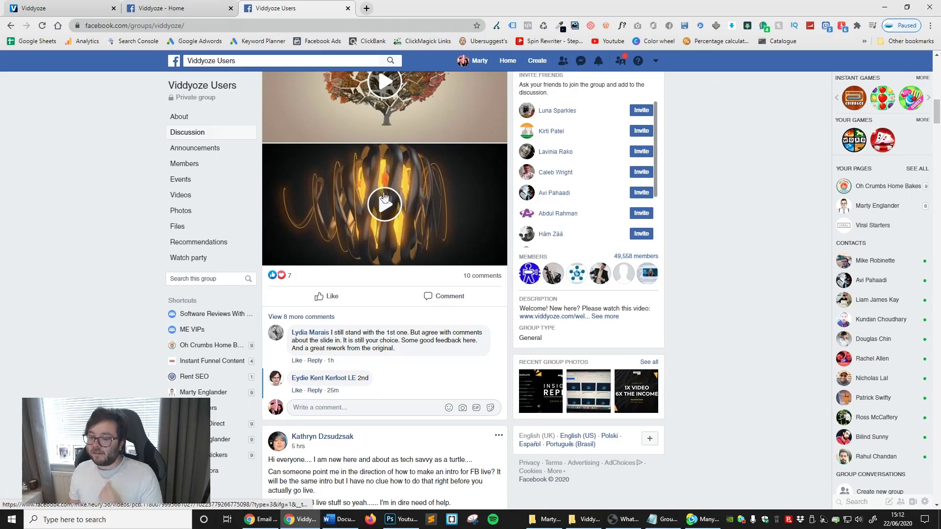
scroll(441, 209, down, 6)
scroll(442, 208, down, 11)
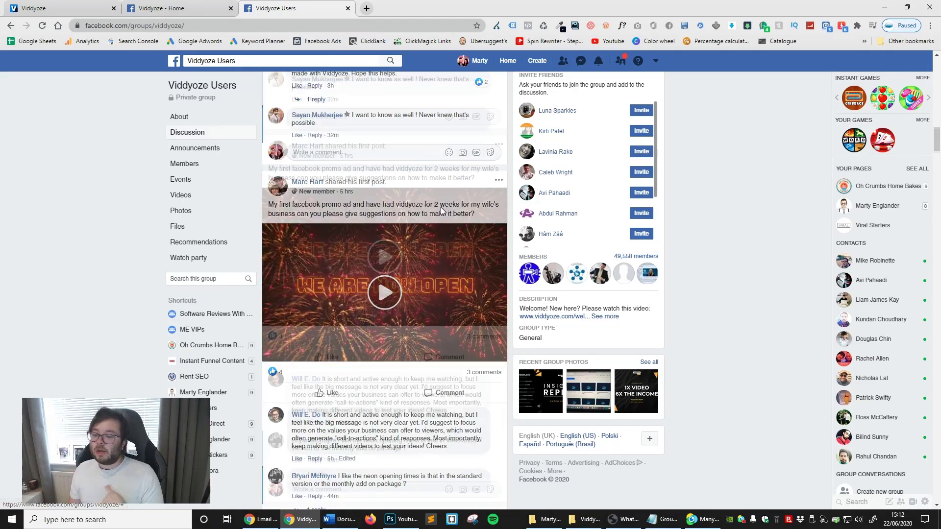
scroll(411, 219, down, 1)
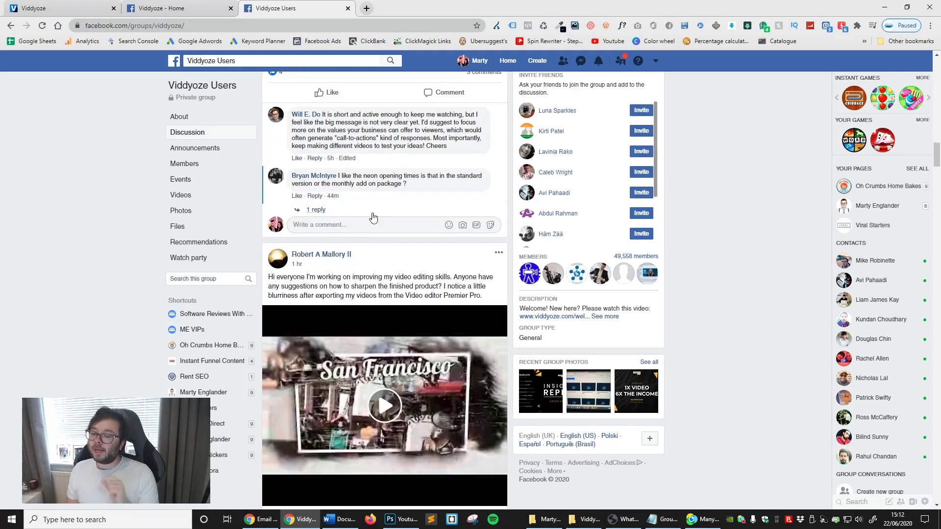
scroll(392, 209, down, 8)
scroll(390, 197, down, 12)
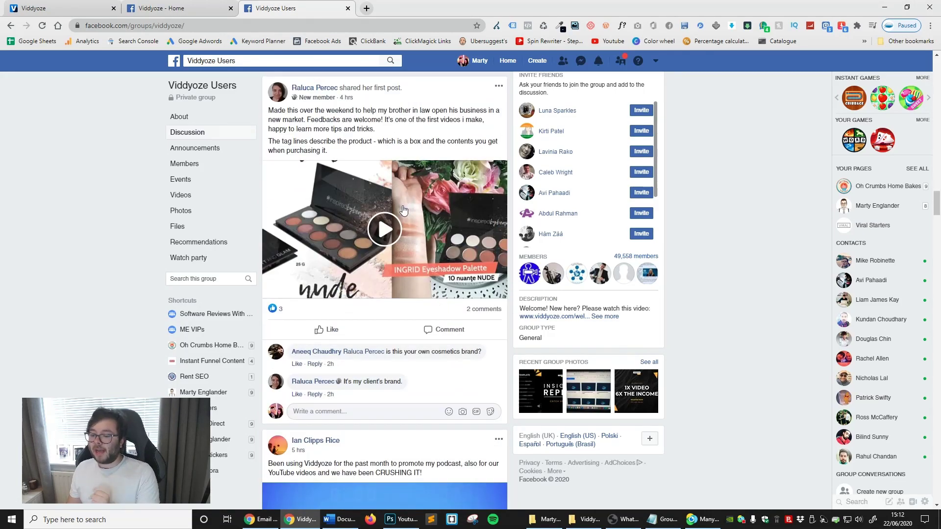
scroll(406, 208, down, 6)
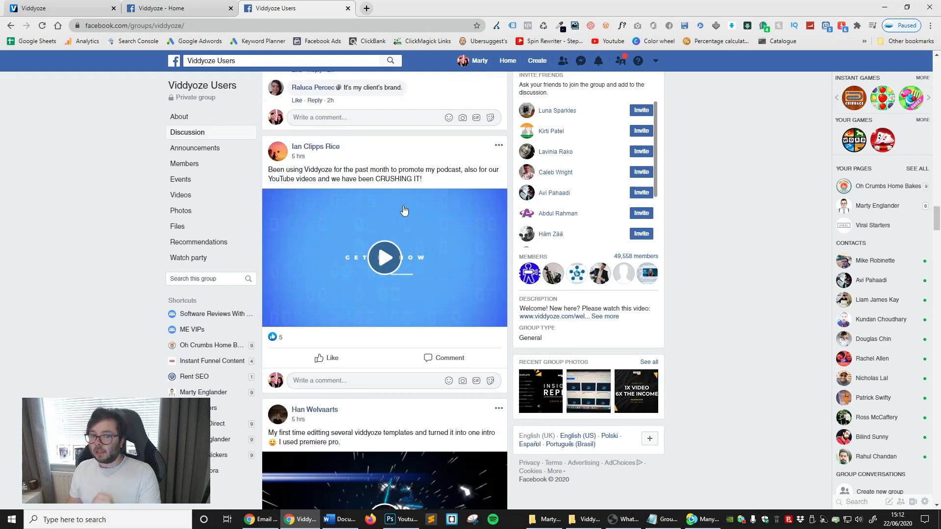
scroll(404, 211, down, 4)
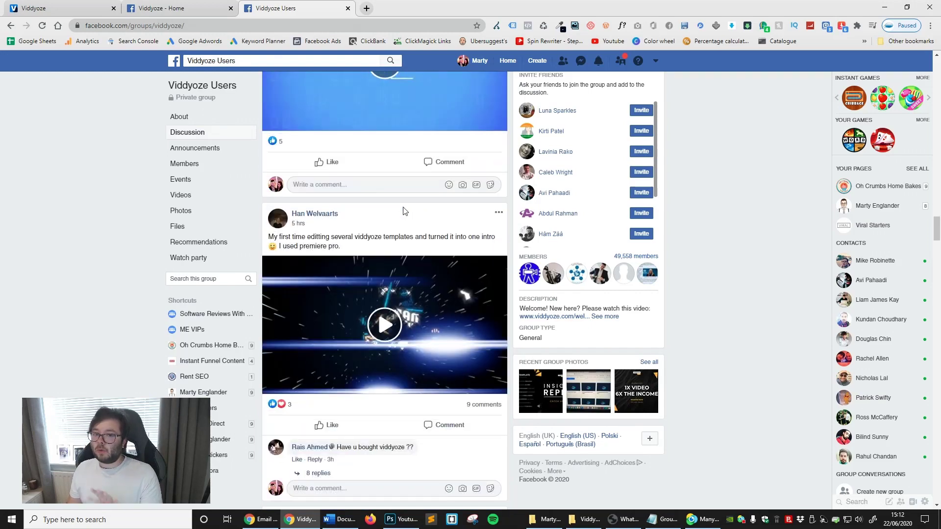
scroll(407, 216, down, 8)
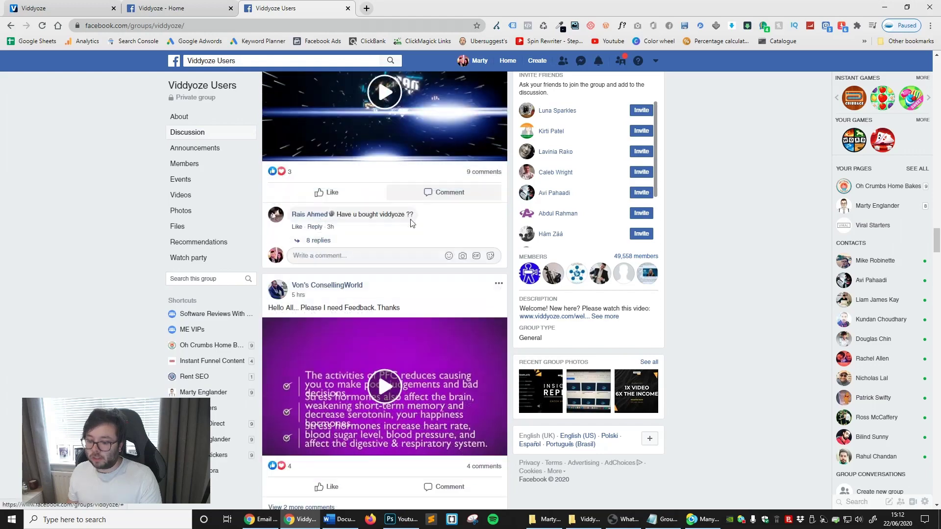
scroll(412, 221, down, 15)
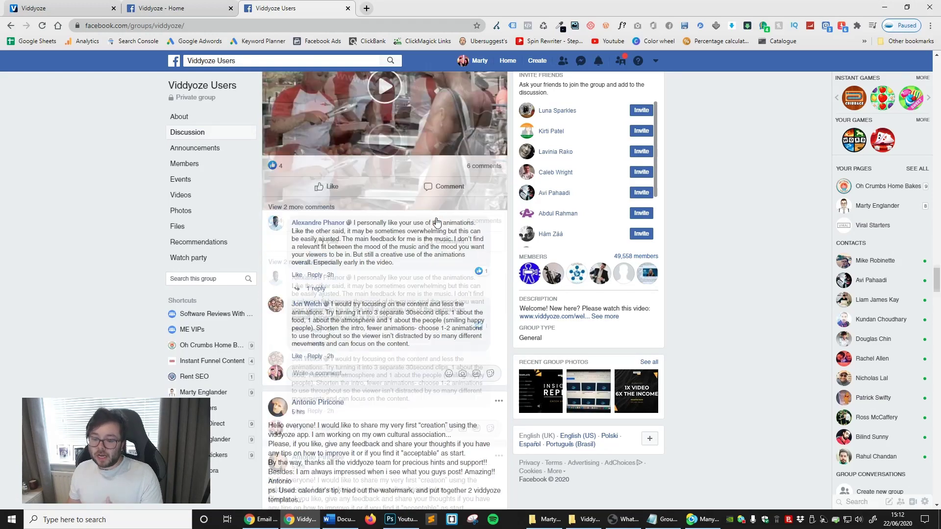
scroll(437, 223, down, 3)
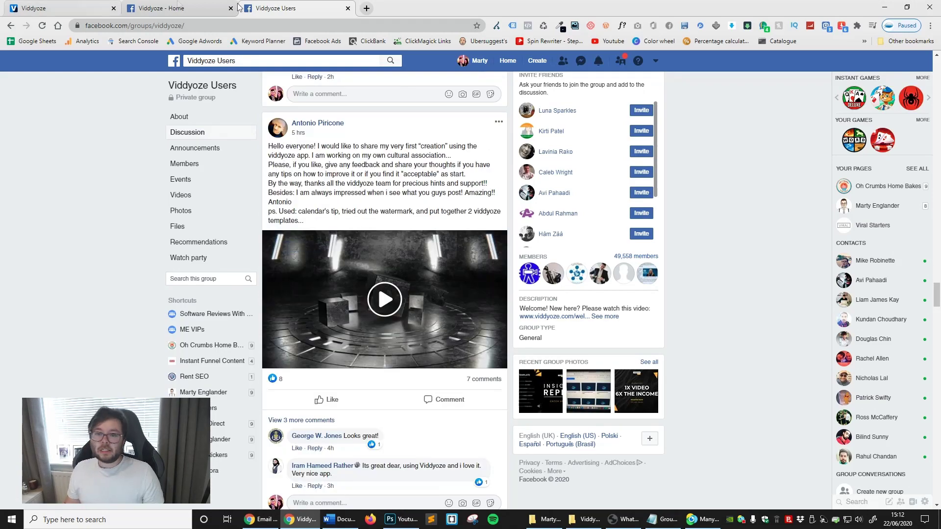
Close both Facebook tabs and play 'VIDDYOZE-Five Bullet Points - Fast.mp4' from the Viddyoze folder
click(348, 7)
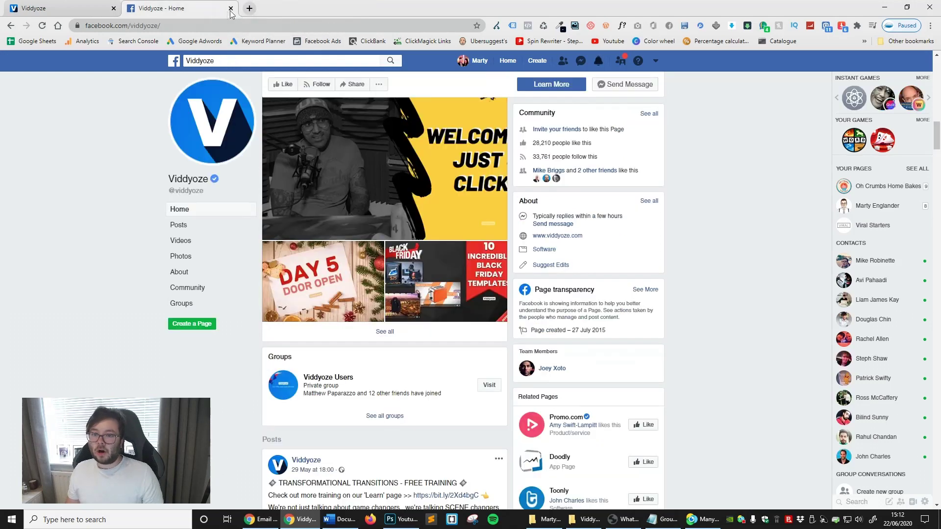
key(ctrl+w)
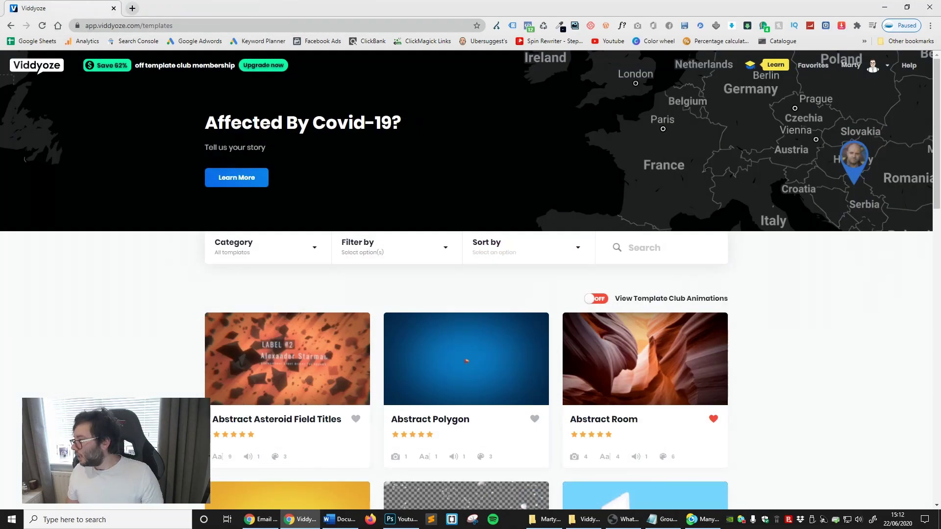
click(585, 519)
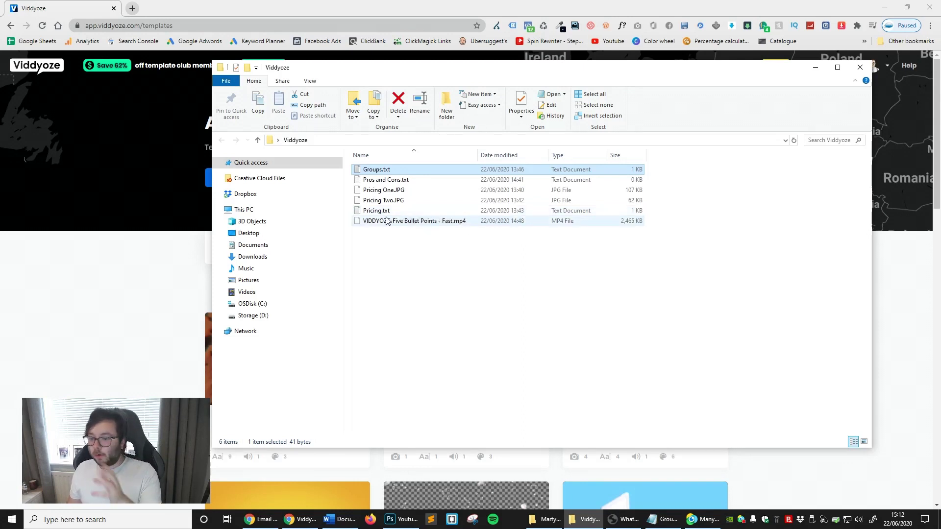
click(400, 226)
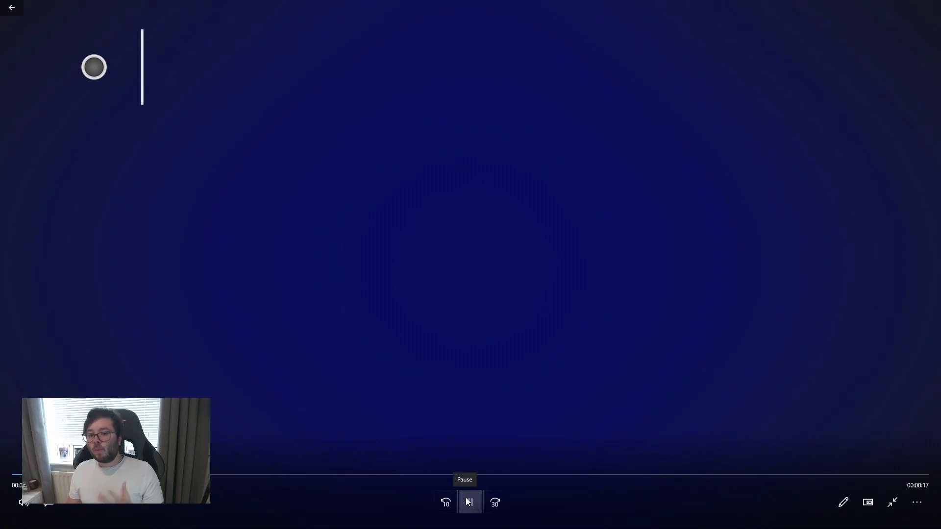
Pause on the Established Company bullet, then resume to reveal the second bullet
click(469, 502)
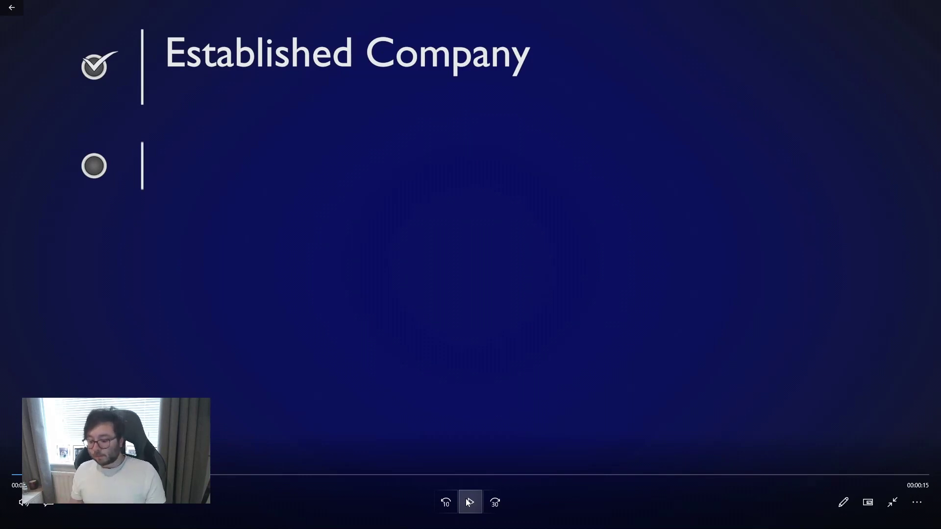
click(469, 502)
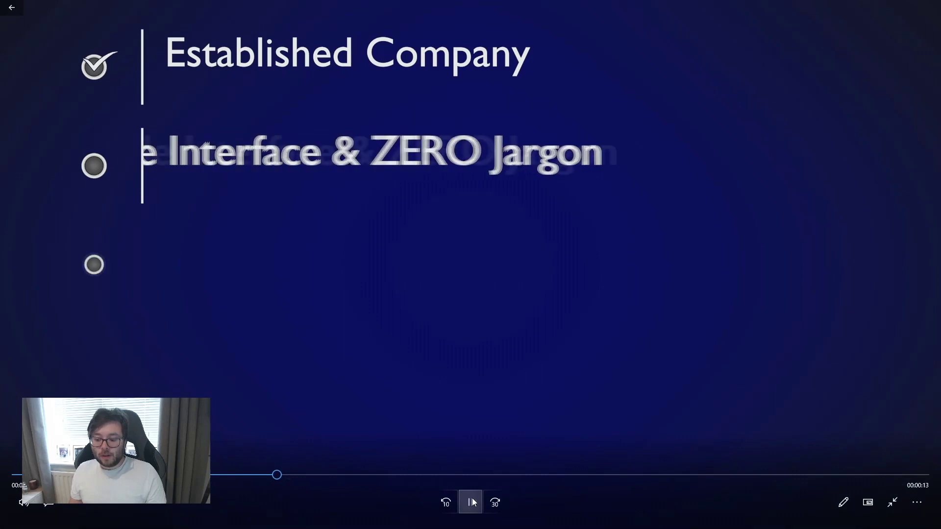
Pause during the Simple Interface & ZERO Jargon bullet, then play on to Cloud Based and pause
click(472, 504)
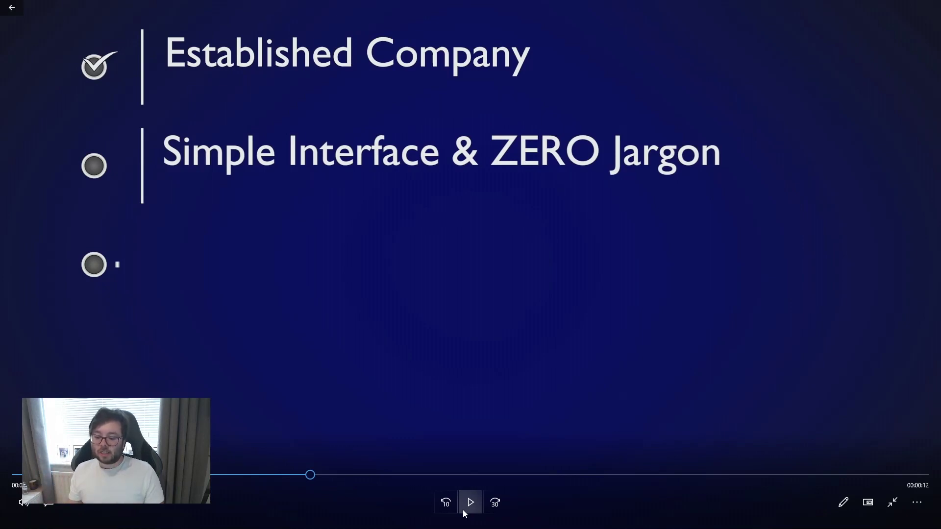
click(463, 509)
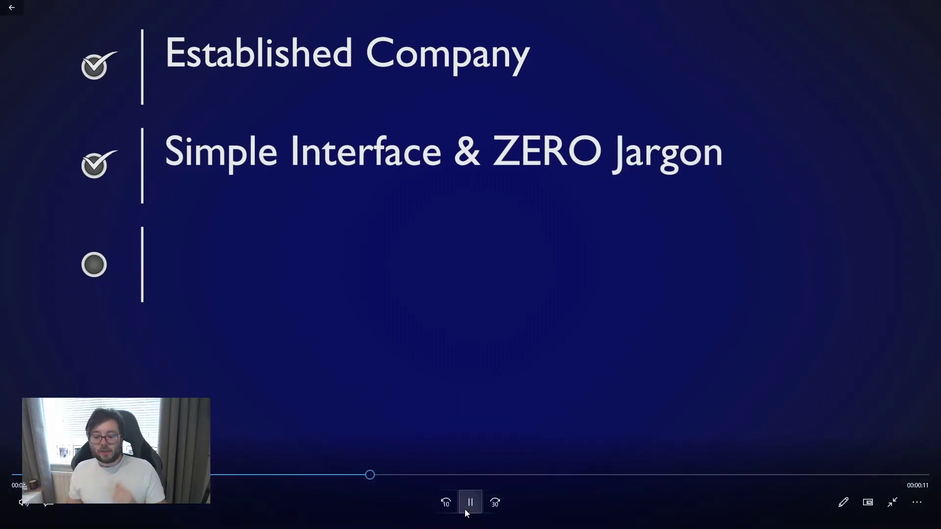
click(470, 512)
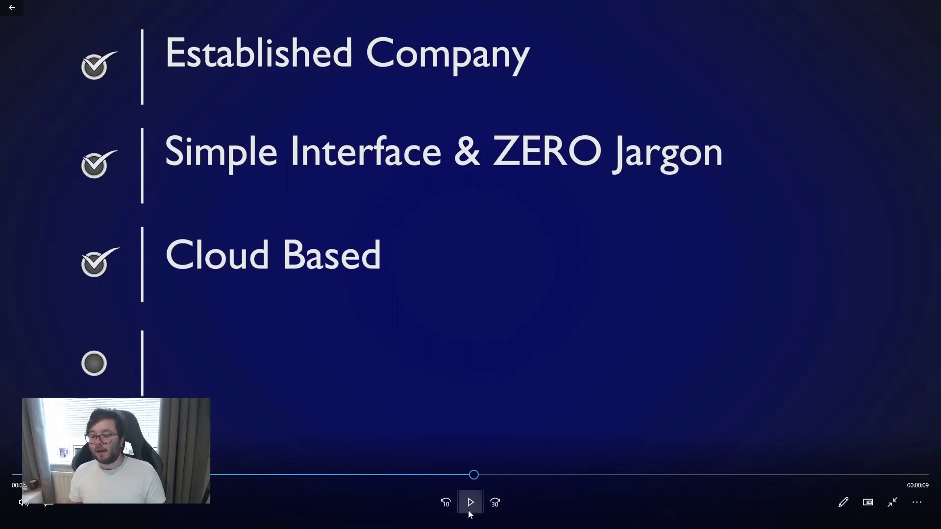
Step through the Wide Variety Of Footage and Well Built bullets, then close Films & TV
click(469, 510)
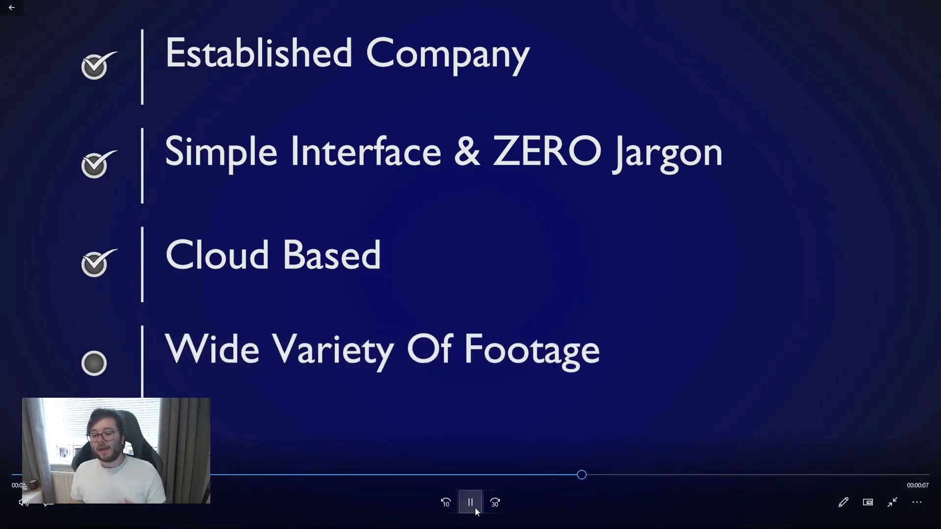
click(475, 511)
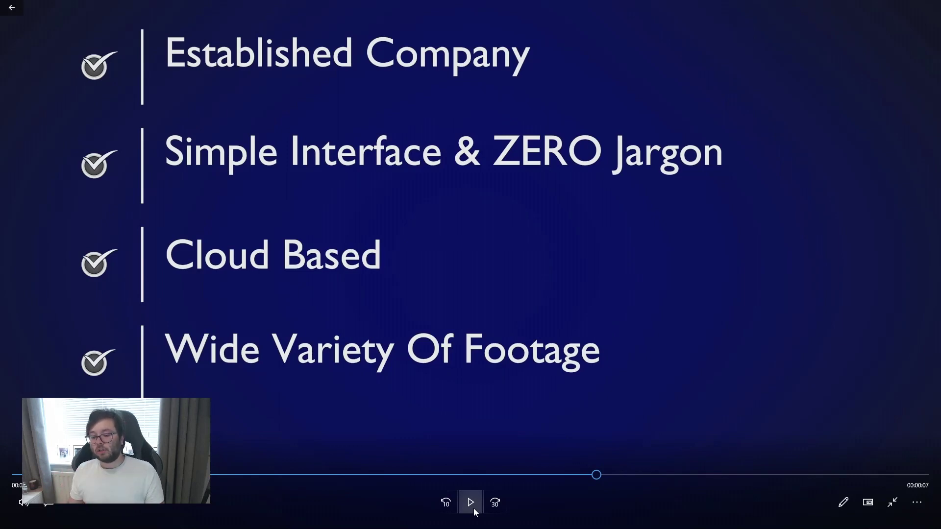
click(474, 510)
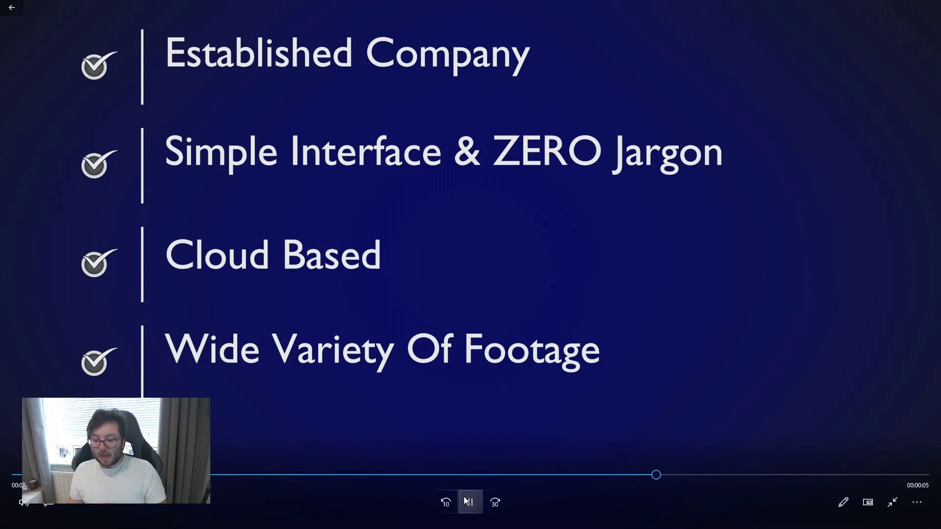
click(470, 503)
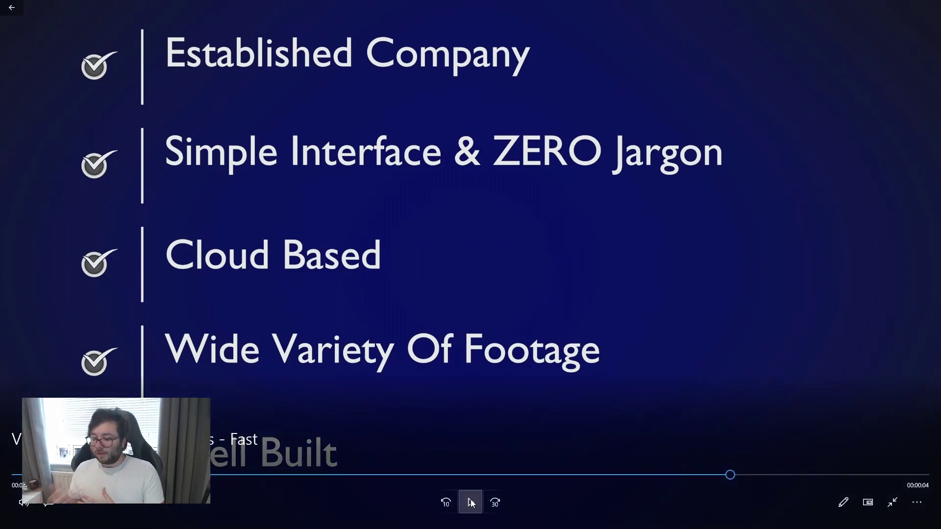
mouse_move(927, 6)
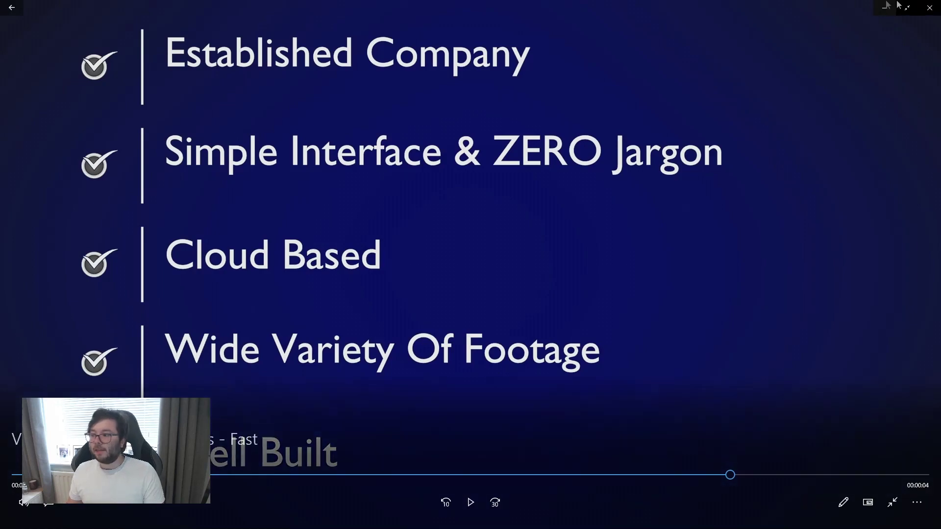
click(928, 6)
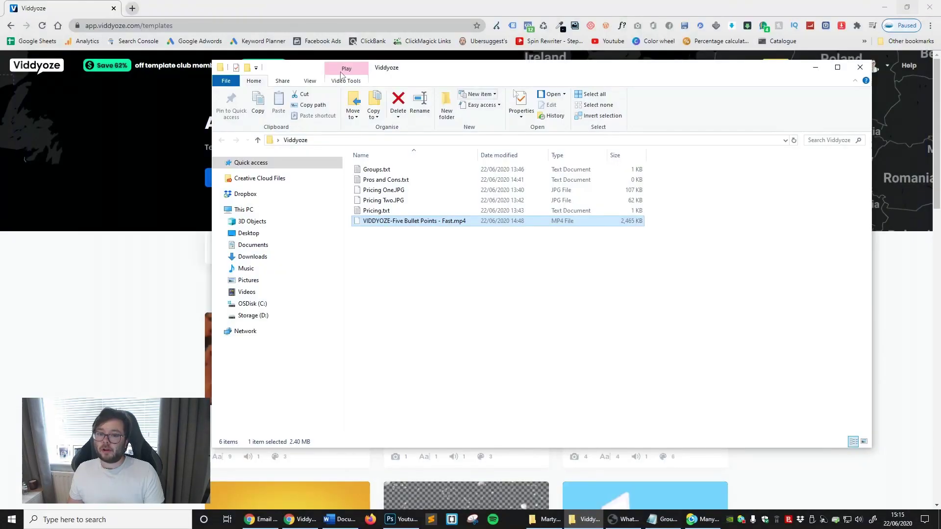
Move the Viddyoze folder window aside to reveal the templates page and its category list
click(103, 284)
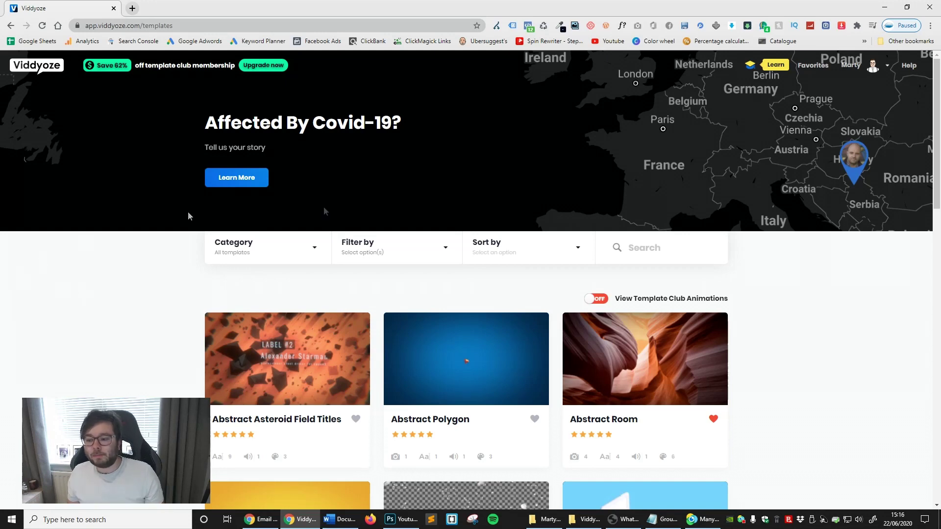
click(263, 263)
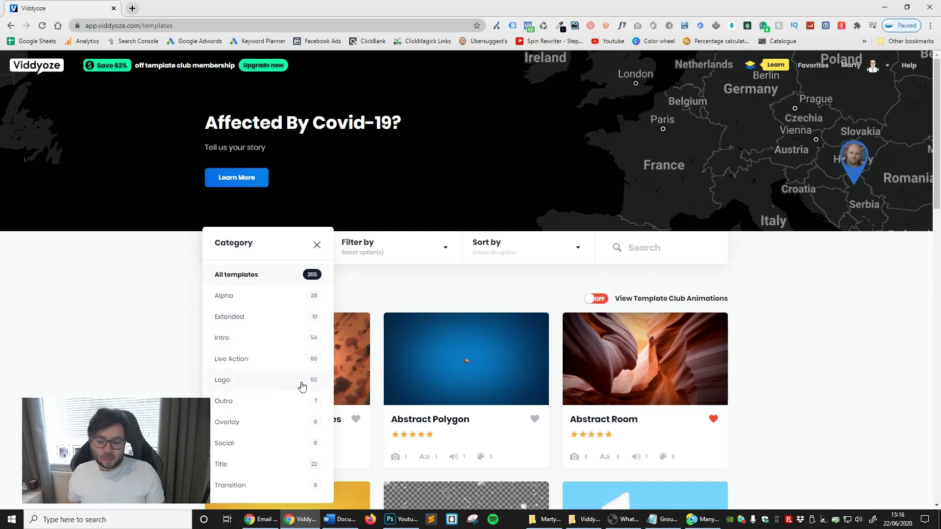
scroll(302, 386, down, 1)
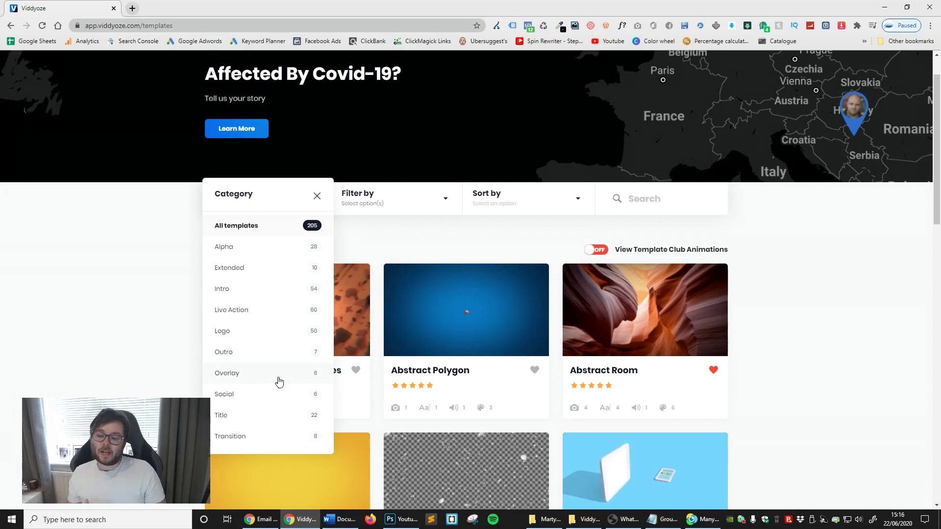
scroll(126, 366, up, 1)
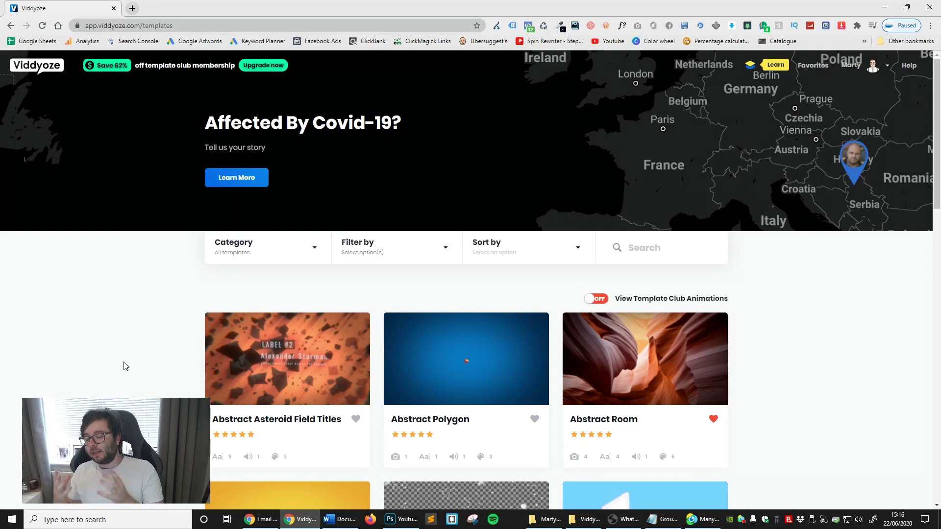